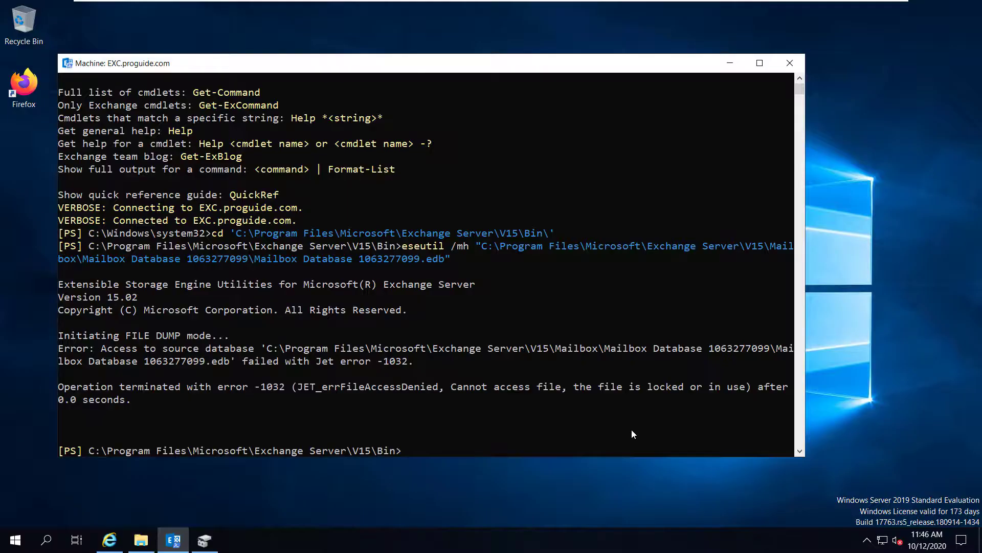
# Clear the console and rerun eseutil /mh to dump the mailbox database header
pyautogui.write('clear')
pyautogui.press('Return')
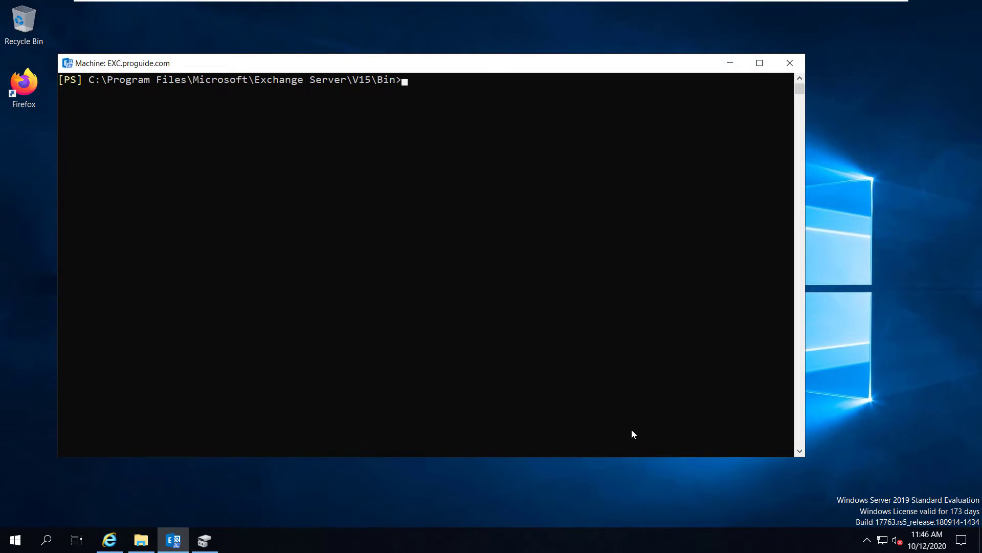
pyautogui.press('Up')
pyautogui.press('Up')
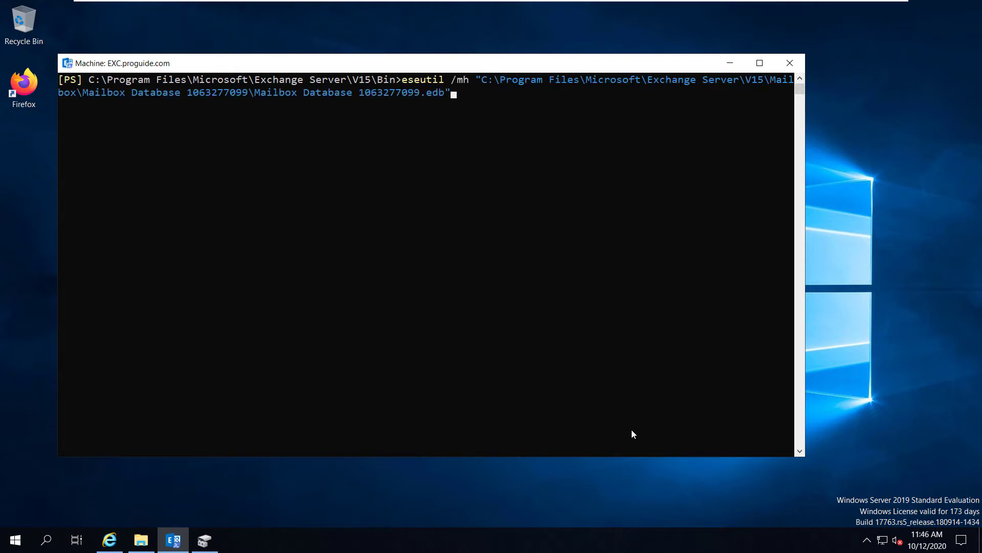
pyautogui.press('Return')
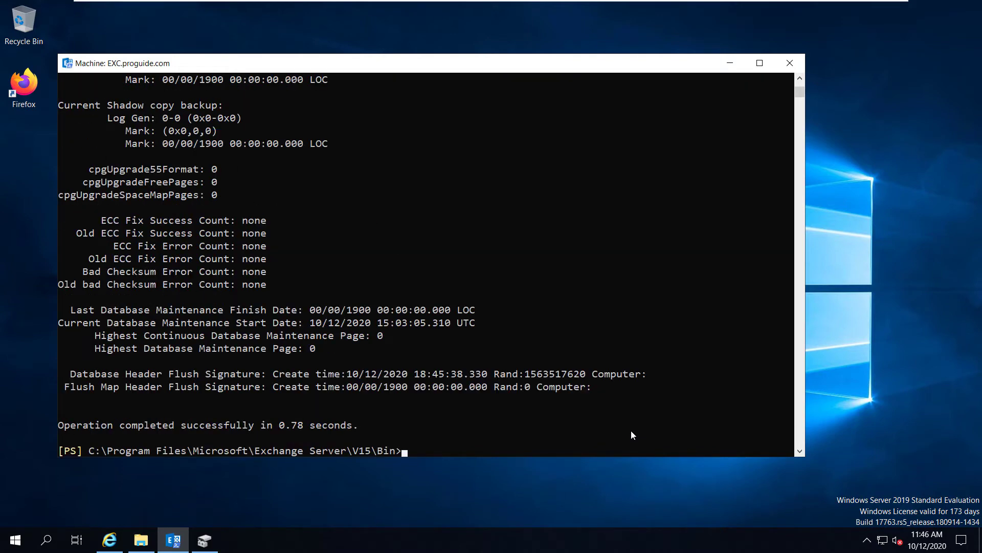
pyautogui.scroll(20, 440, 296)
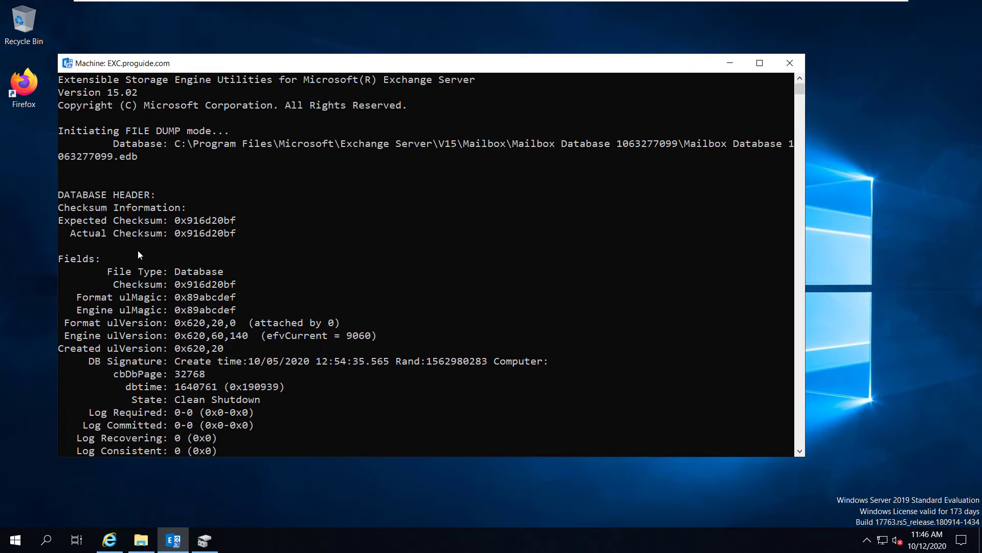
pyautogui.scroll(-2, 155, 297)
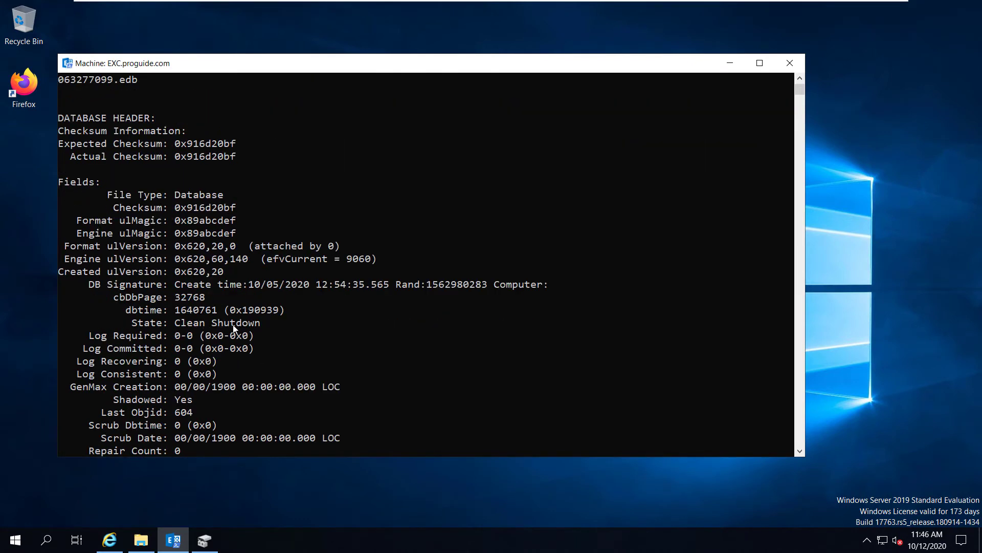
# Mark the State: Clean Shutdown line and check the database's status in the admin center
pyautogui.moveTo(260, 325); pyautogui.dragTo(131, 324)
pyautogui.click(109, 539)
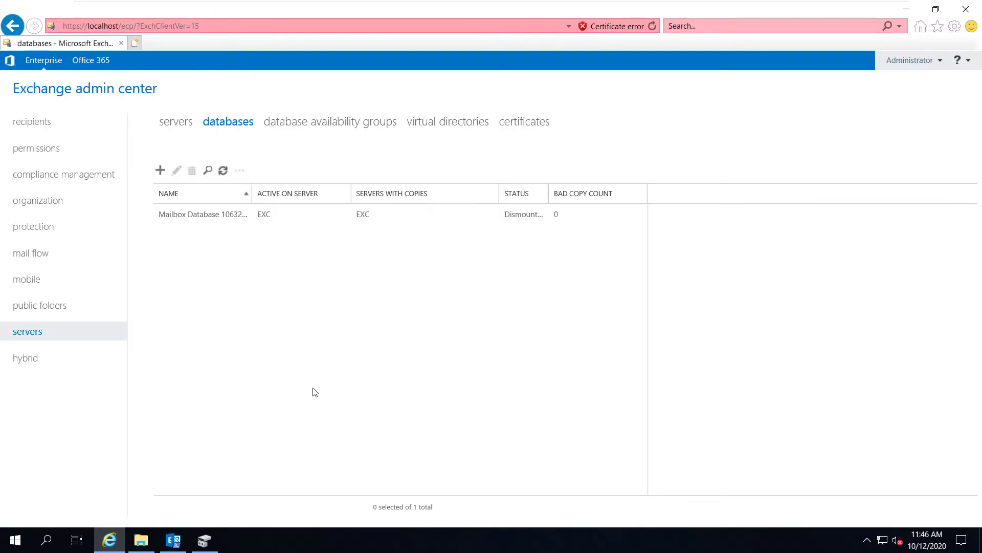
pyautogui.click(204, 214)
pyautogui.click(906, 9)
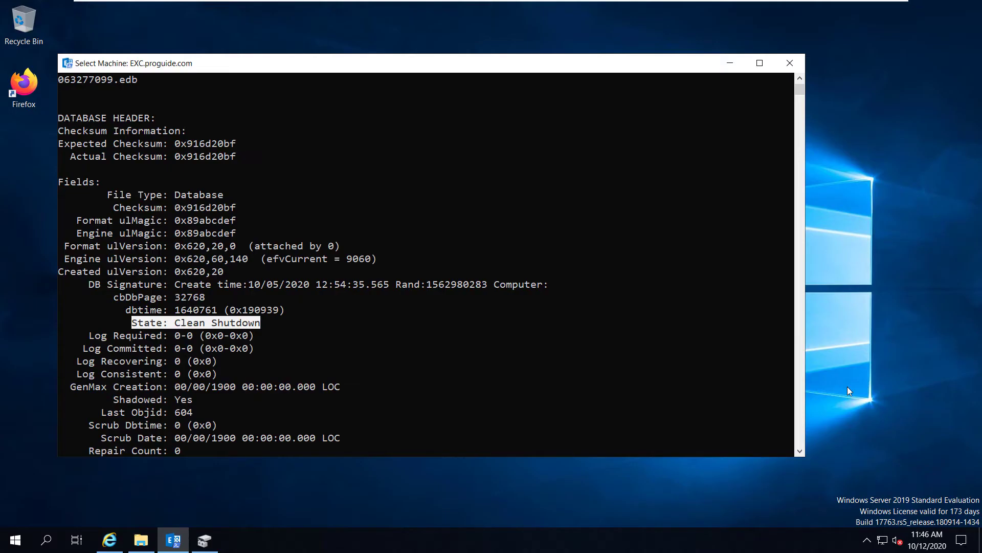
pyautogui.rightClick(532, 358)
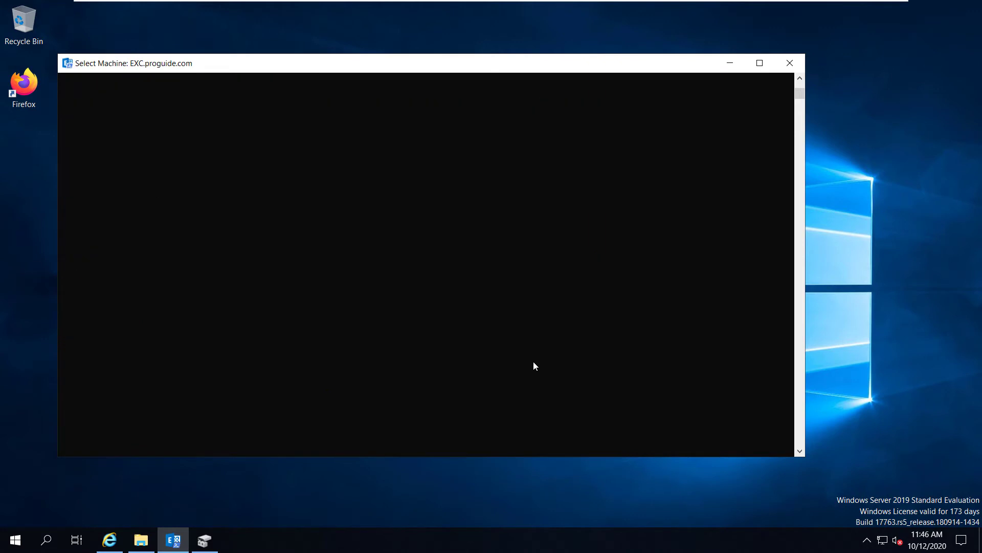
pyautogui.scroll(2, 533, 366)
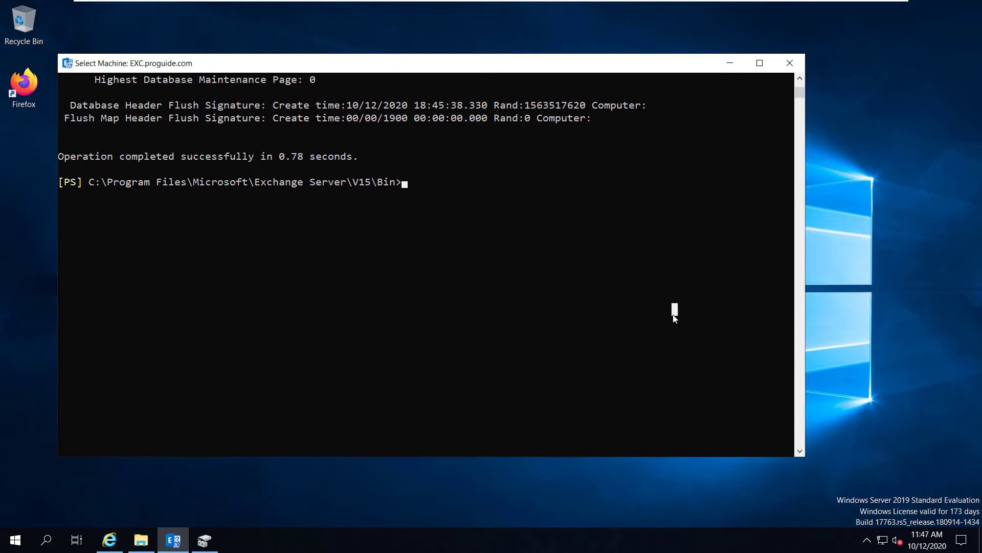
# Begin the eseutil /r e00 /l command and copy the database folder path from File Explorer
pyautogui.write('esew')
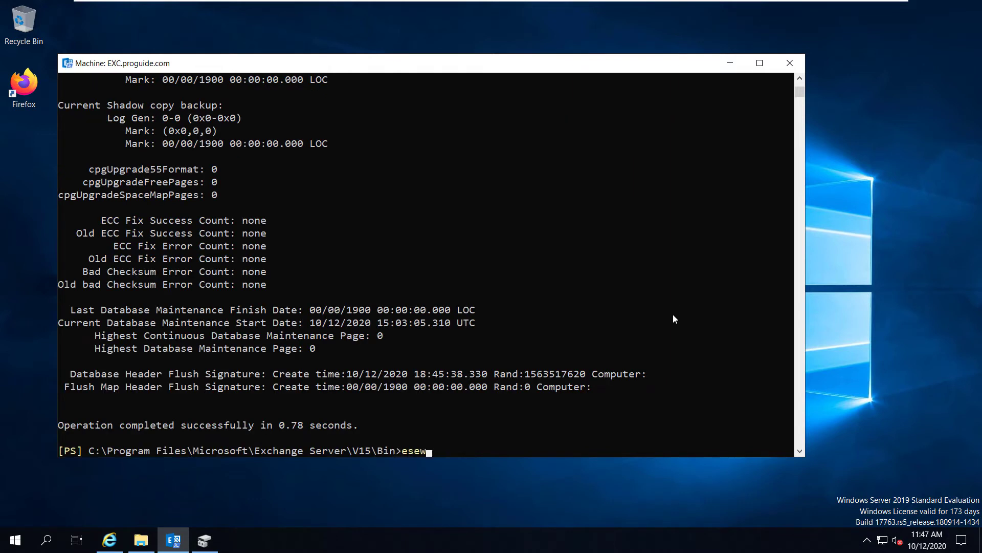
pyautogui.press('BackSpace')
pyautogui.write('util /r e00 /l')
pyautogui.click(141, 540)
pyautogui.click(568, 134)
pyautogui.hotkey('ctrl', 'c')
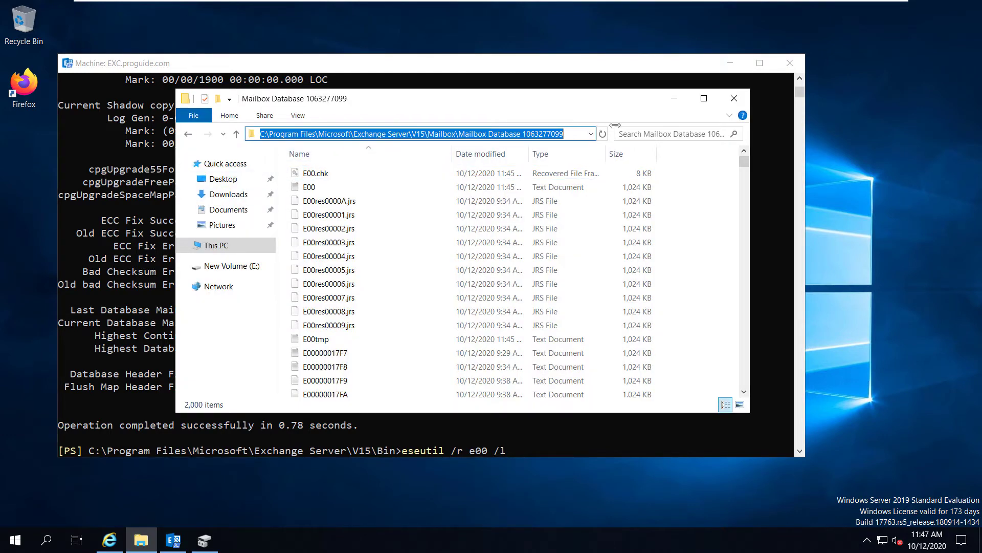
pyautogui.click(673, 98)
pyautogui.click(539, 435)
pyautogui.press('Escape')
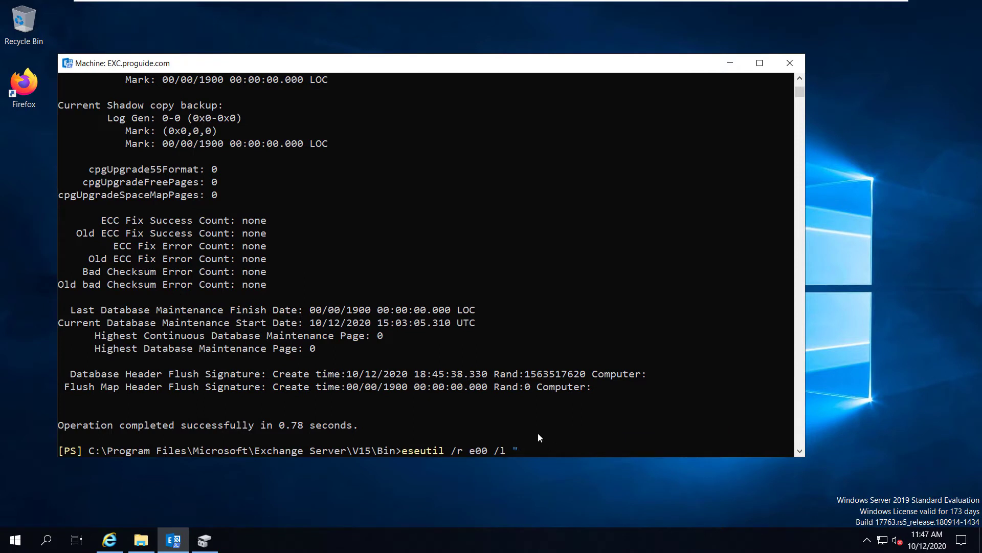
# Fill in the folder path for both /l and /d and run the soft recovery
pyautogui.rightClick(594, 437)
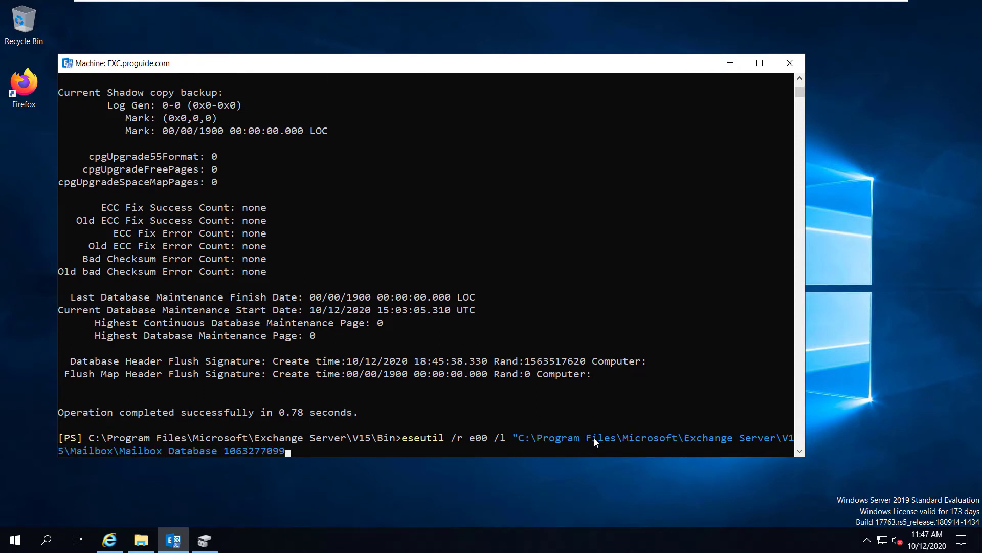
pyautogui.write('" /d "')
pyautogui.hotkey('ctrl', 'v')
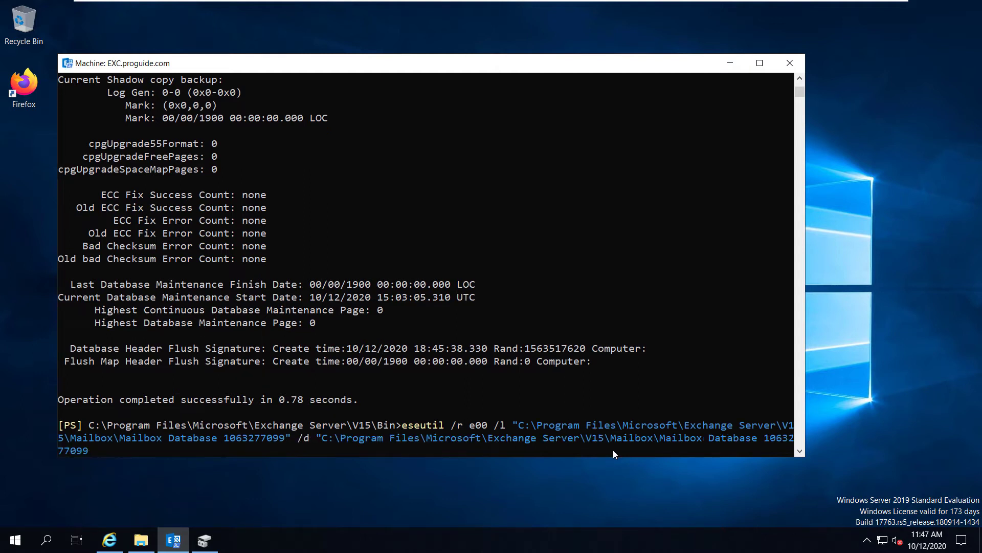
pyautogui.write('"')
pyautogui.press('Return')
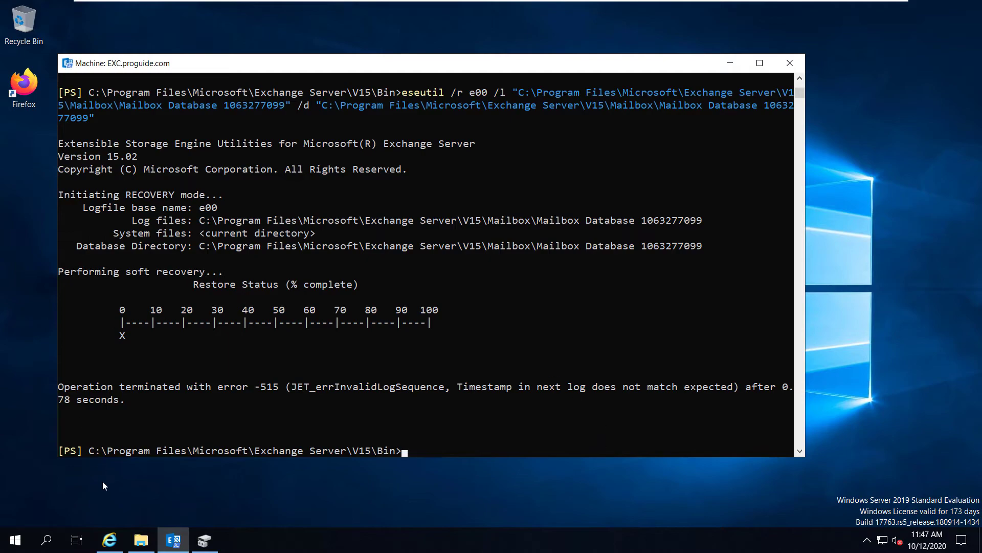
# Refresh the Exchange admin center database list to recheck the database status
pyautogui.click(104, 548)
pyautogui.click(225, 171)
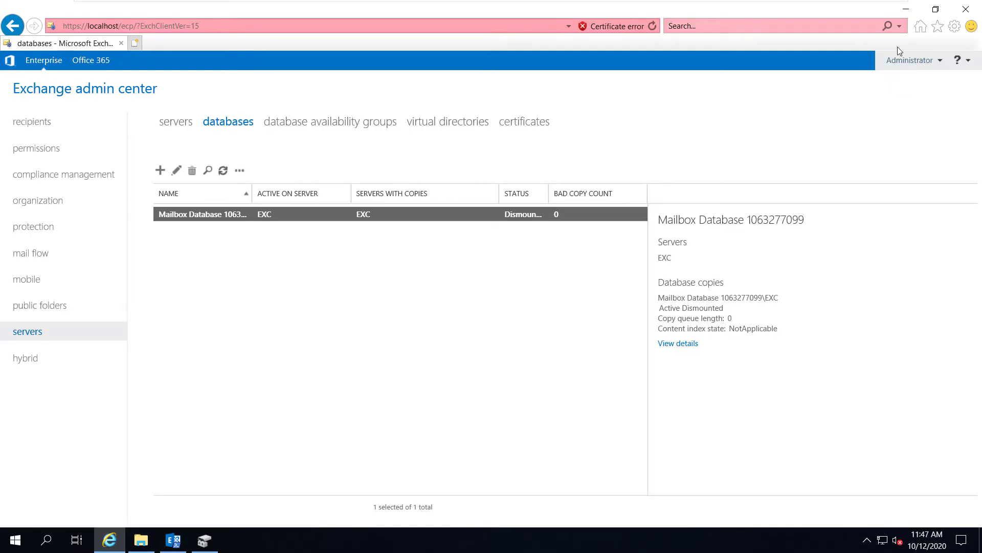
pyautogui.click(906, 10)
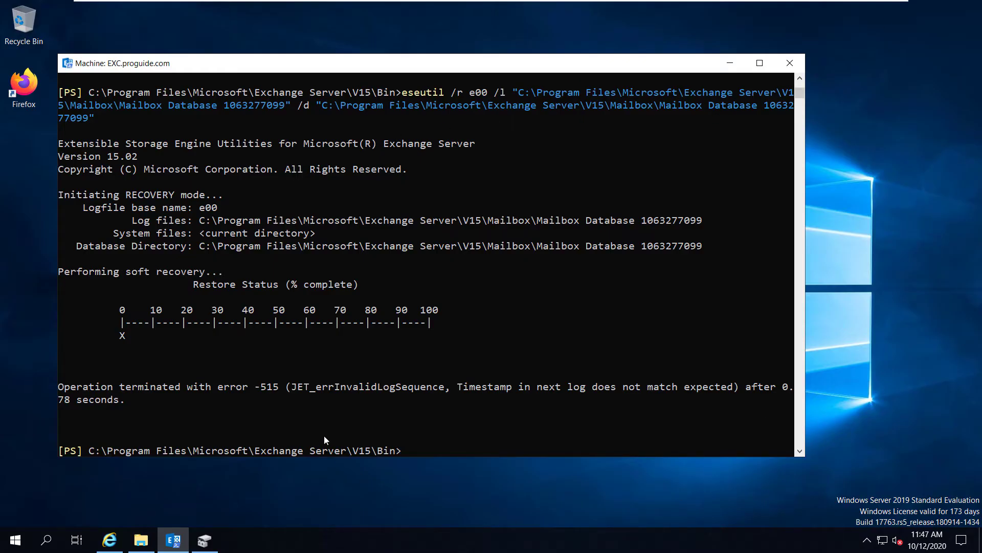
# Run eseutil /ml on the quoted Mailbox Database folder path to check its logs
pyautogui.write('eseutil /ml')
pyautogui.click(141, 540)
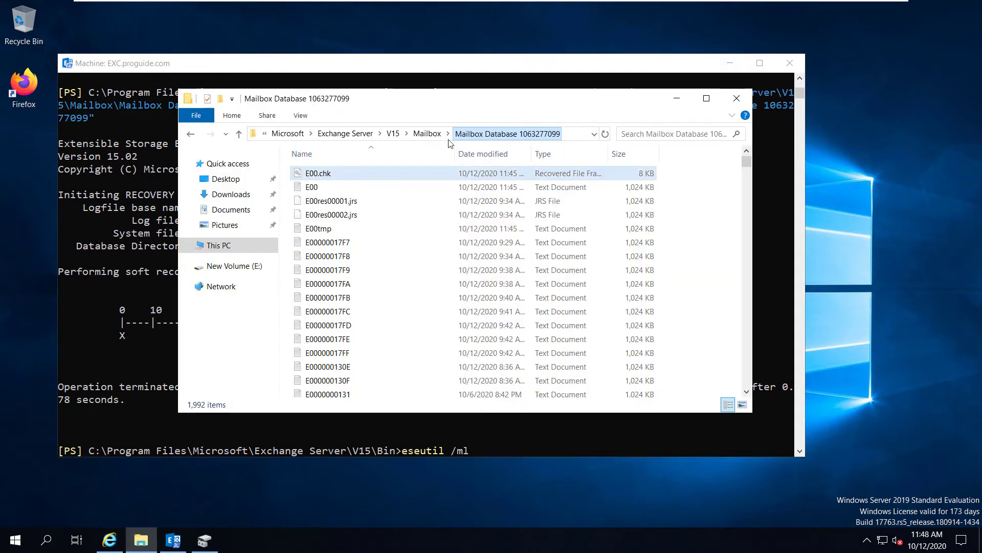
pyautogui.hotkey('ctrl', 'c')
pyautogui.click(527, 447)
pyautogui.hotkey('ctrl', 'v')
pyautogui.write('"')
pyautogui.press('Left')
pyautogui.press('Left')
pyautogui.press('Left')
pyautogui.press('Left')
pyautogui.press('Left')
pyautogui.press('Left')
pyautogui.press('Left')
pyautogui.press('Left')
pyautogui.press('Left')
pyautogui.press('Left')
pyautogui.press('Left')
pyautogui.press('Left')
pyautogui.press('Left')
pyautogui.press('Left')
pyautogui.press('Left')
pyautogui.press('Left')
pyautogui.press('Left')
pyautogui.press('Left')
pyautogui.press('Left')
pyautogui.press('Left')
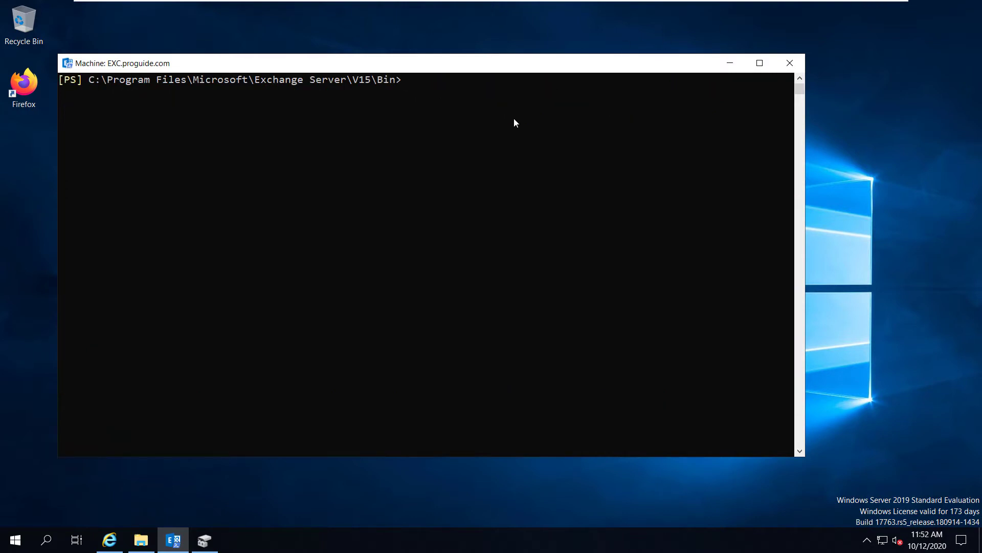
pyautogui.click(515, 117)
pyautogui.write('eseutil /p ""')
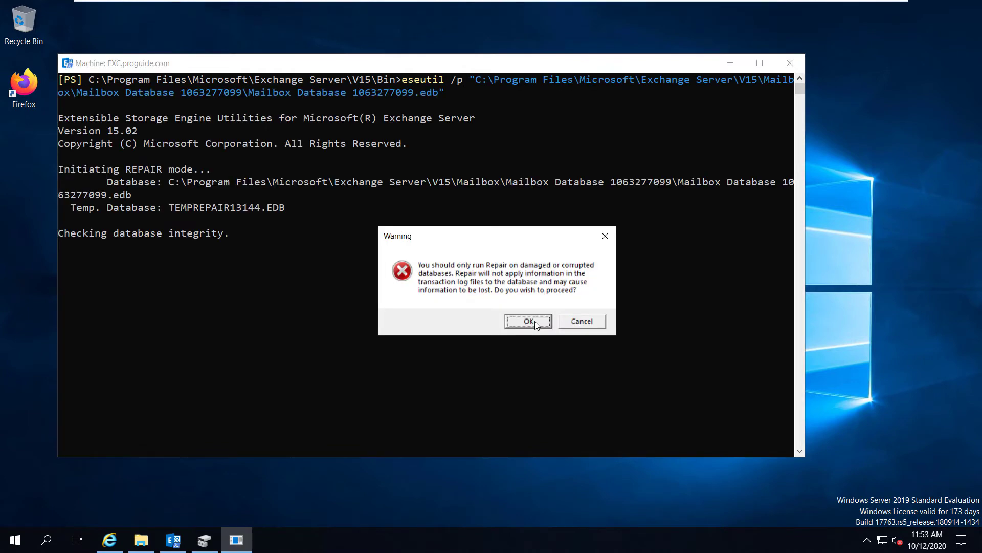
pyautogui.click(534, 322)
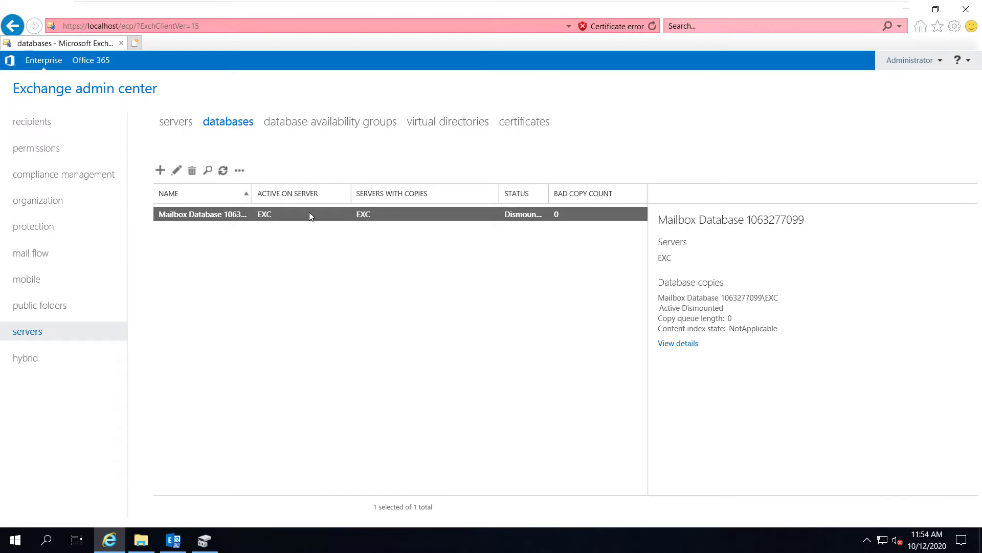
pyautogui.click(241, 174)
pyautogui.click(260, 193)
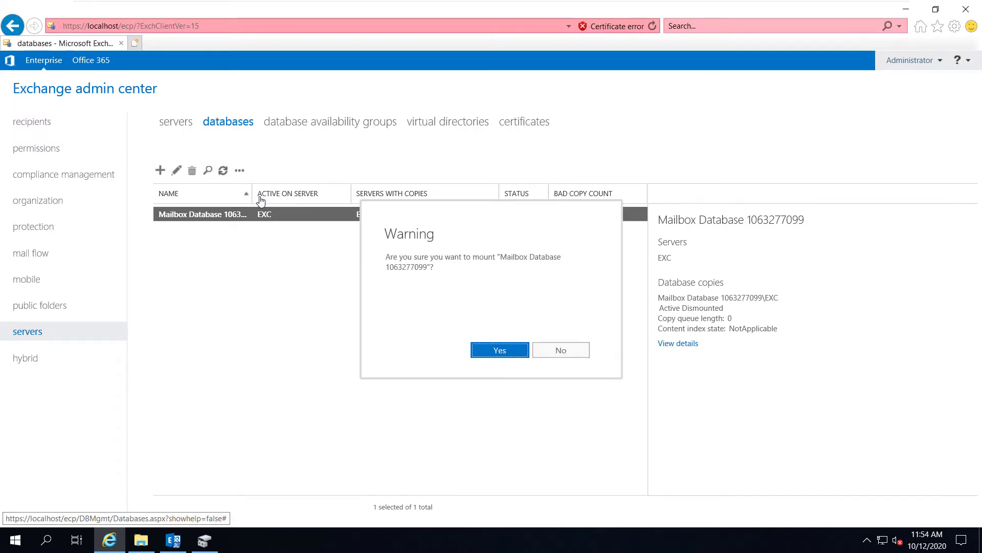
pyautogui.click(501, 351)
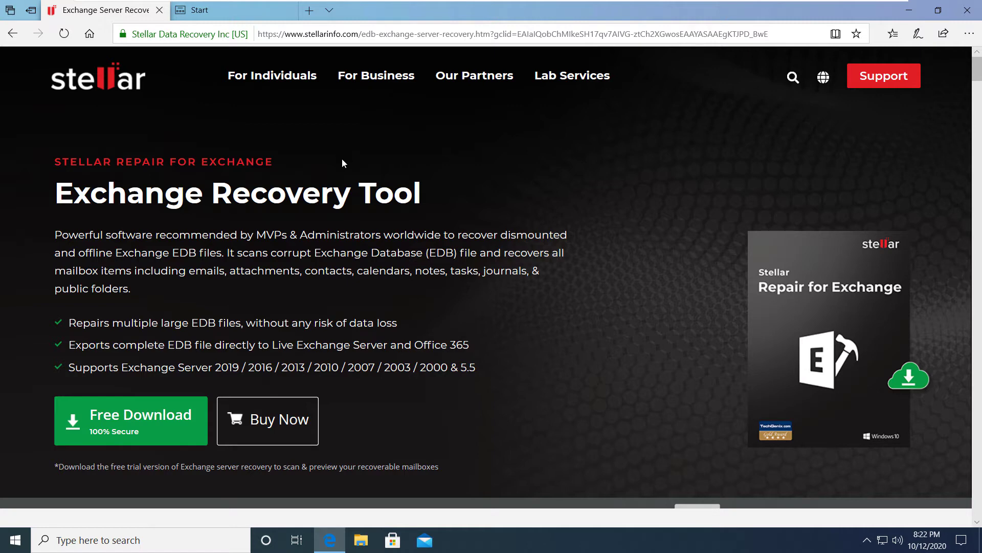
# Start the StellarRepairforExchange.exe download and browse the product's key features section
pyautogui.scroll(-1, 343, 159)
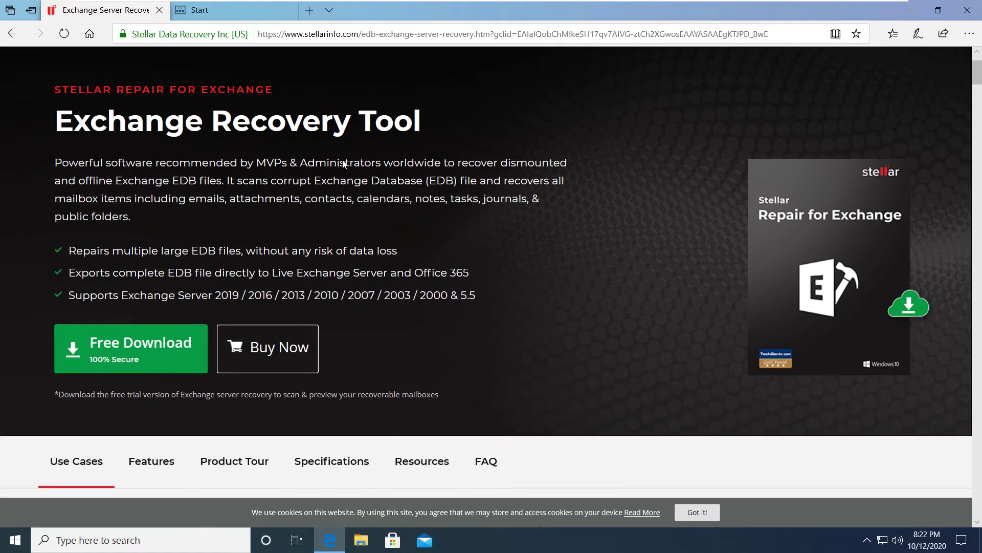
pyautogui.click(164, 370)
pyautogui.scroll(-4, 164, 367)
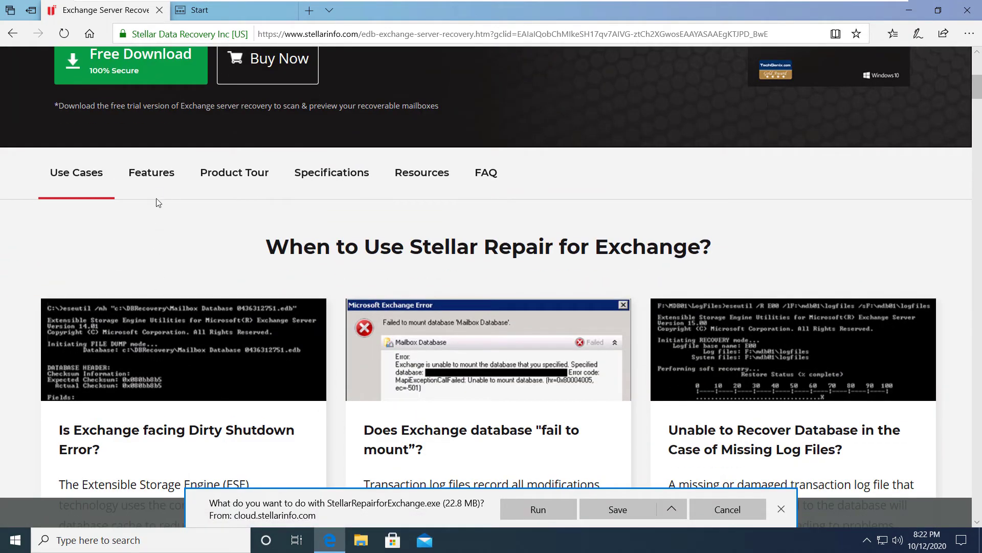
pyautogui.click(161, 197)
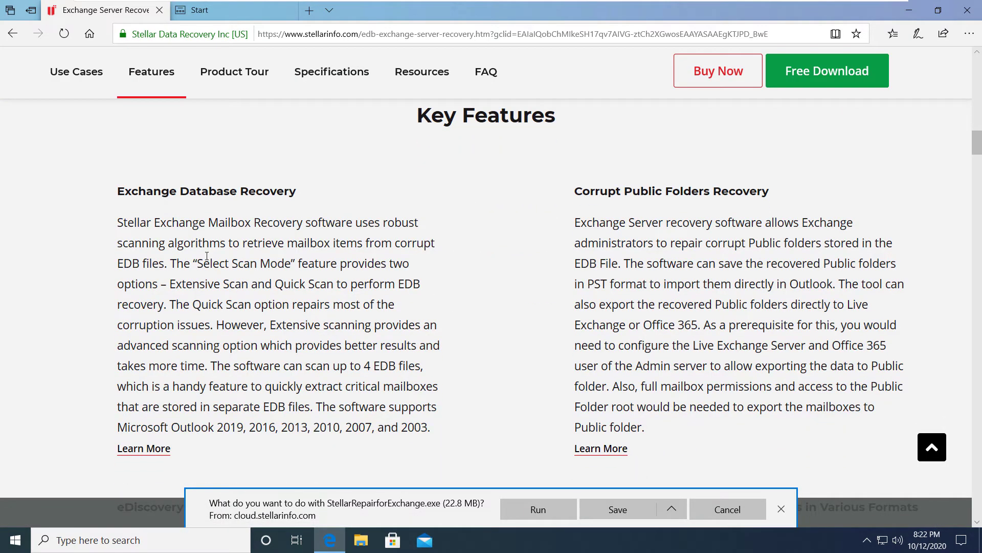
pyautogui.scroll(-4, 207, 256)
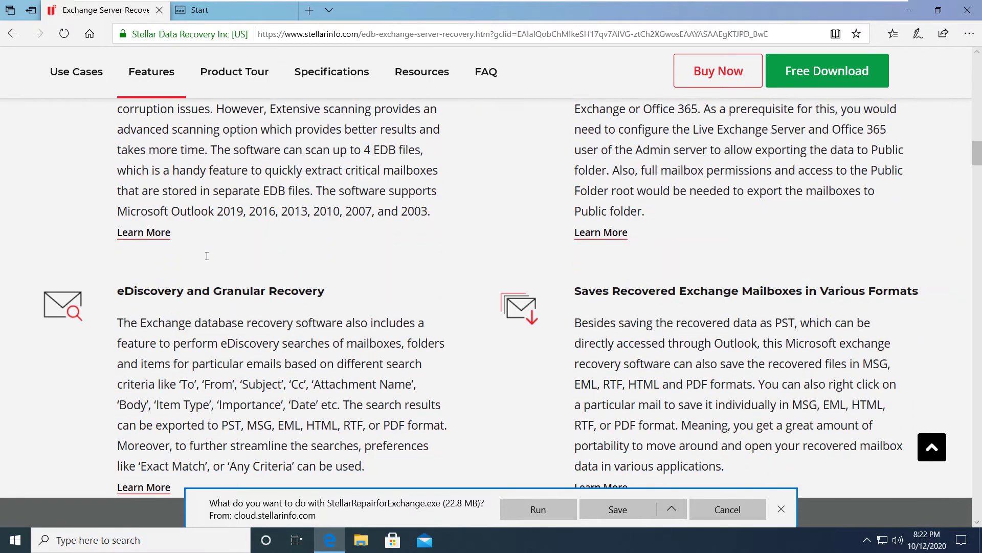
pyautogui.scroll(-5, 207, 260)
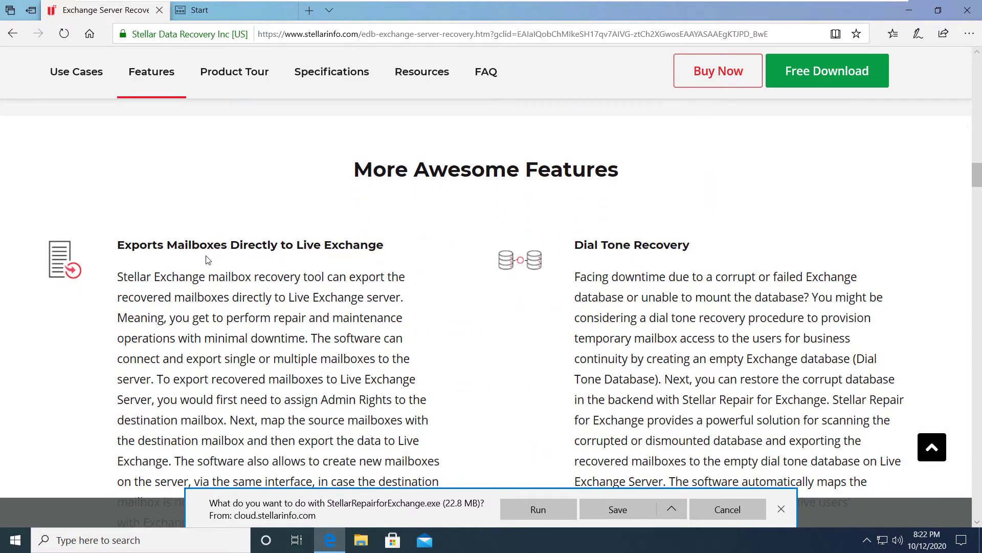
pyautogui.scroll(-3, 207, 259)
pyautogui.scroll(2, 207, 259)
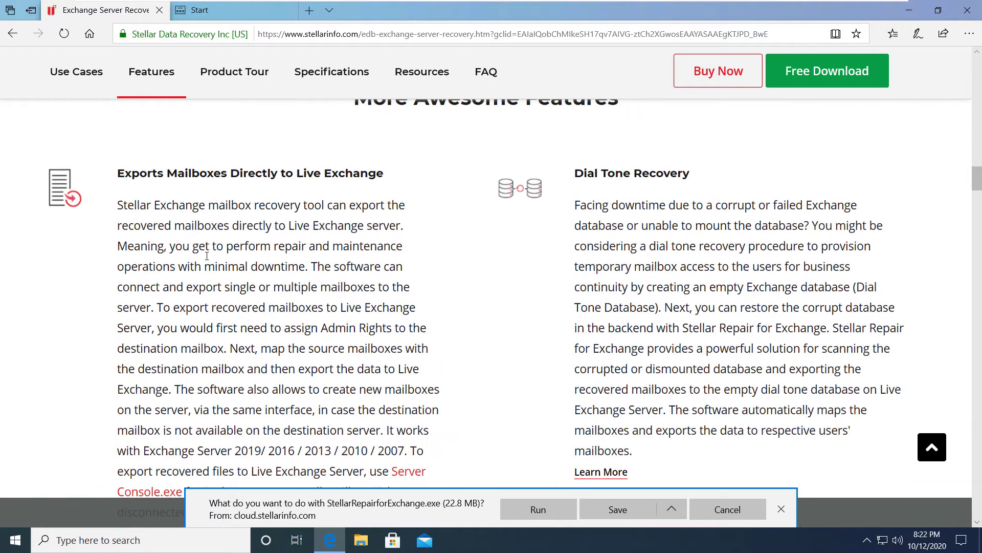
pyautogui.scroll(-3, 207, 260)
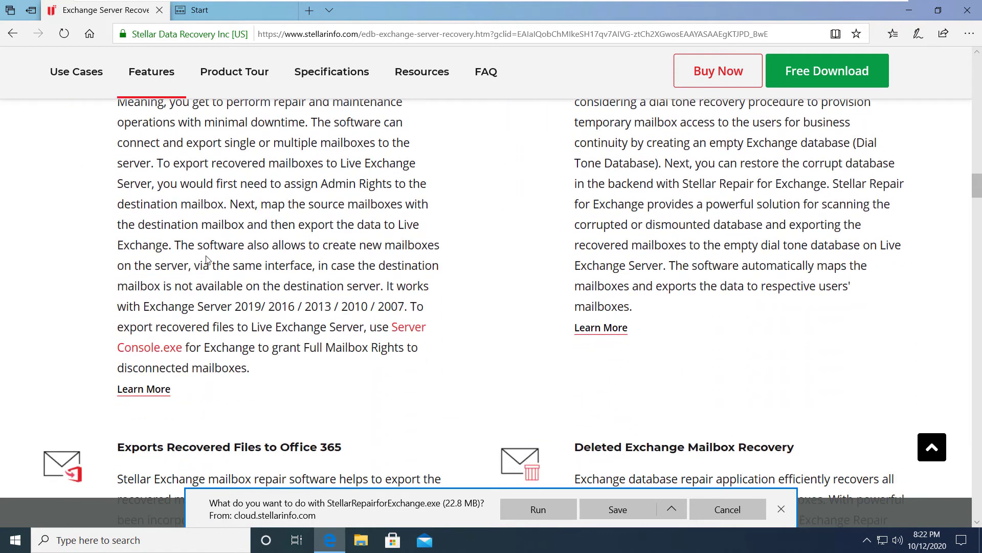
pyautogui.scroll(-4, 207, 256)
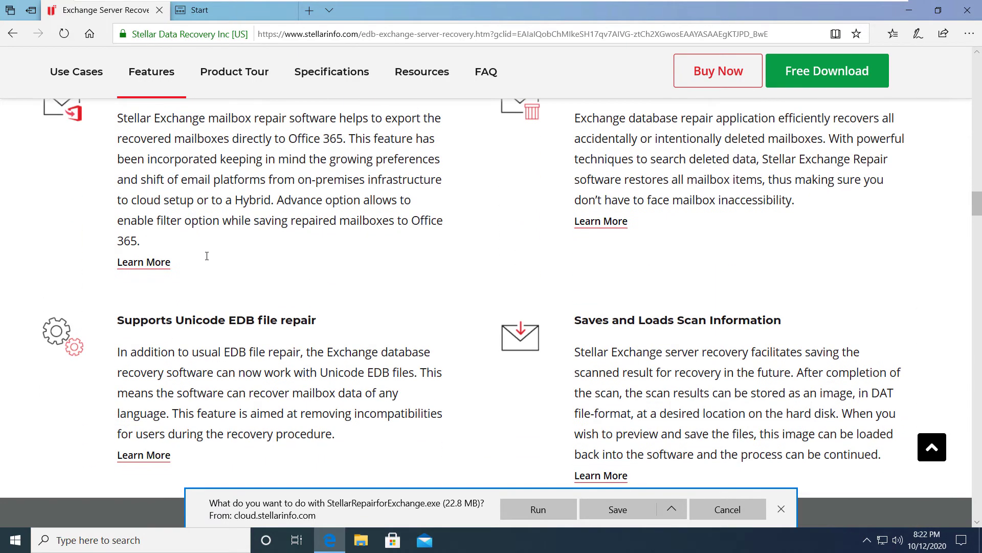
pyautogui.scroll(-1, 206, 256)
pyautogui.scroll(-1, 207, 260)
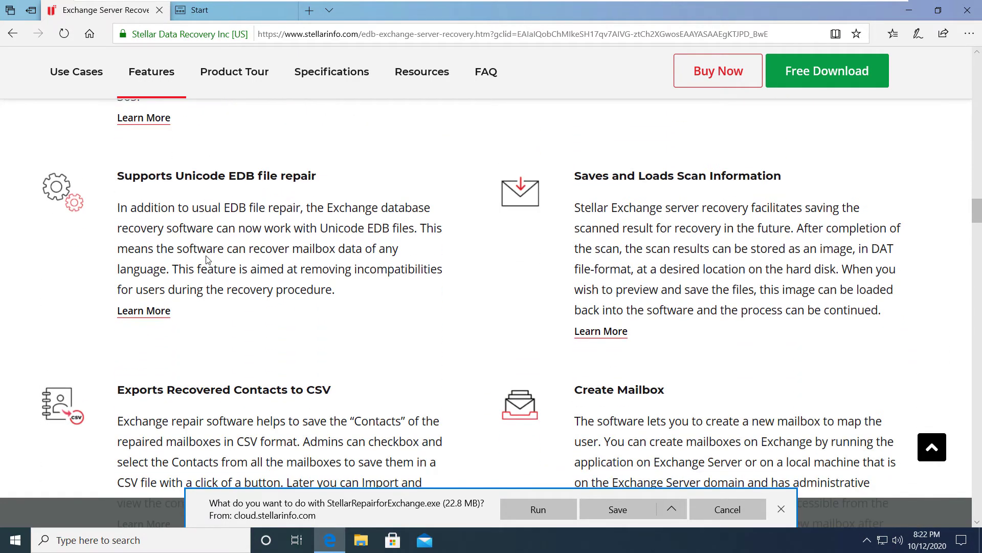
pyautogui.scroll(-5, 207, 259)
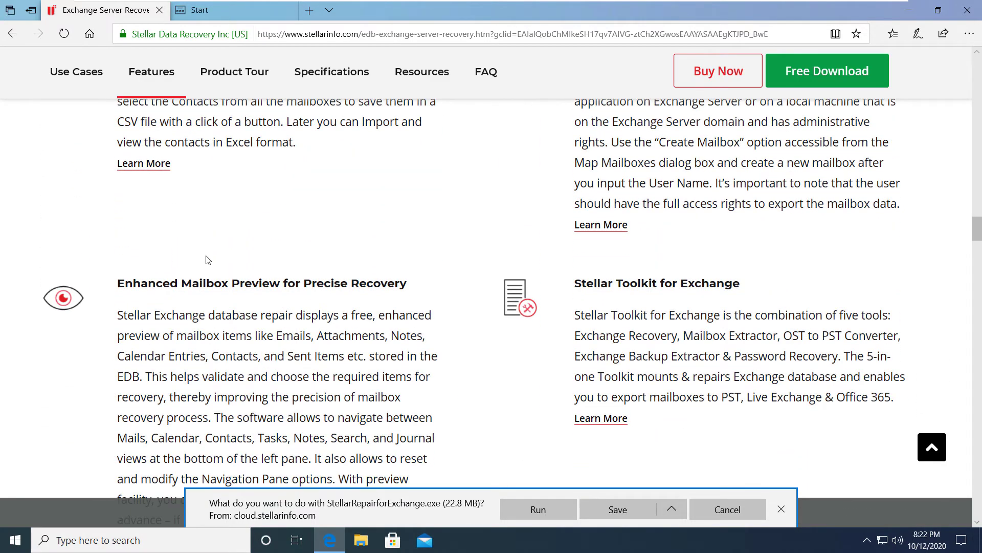
pyautogui.scroll(-1, 206, 259)
pyautogui.scroll(-3, 207, 257)
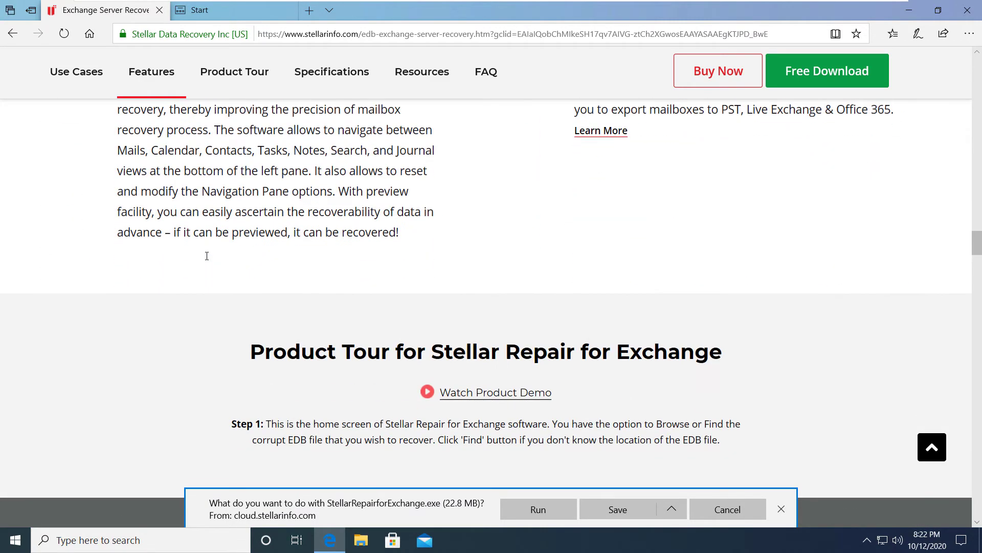
# Save the 22.8 MB StellarRepairforExchange.exe installer so the setup wizard opens
pyautogui.click(616, 507)
pyautogui.scroll(-5, 522, 421)
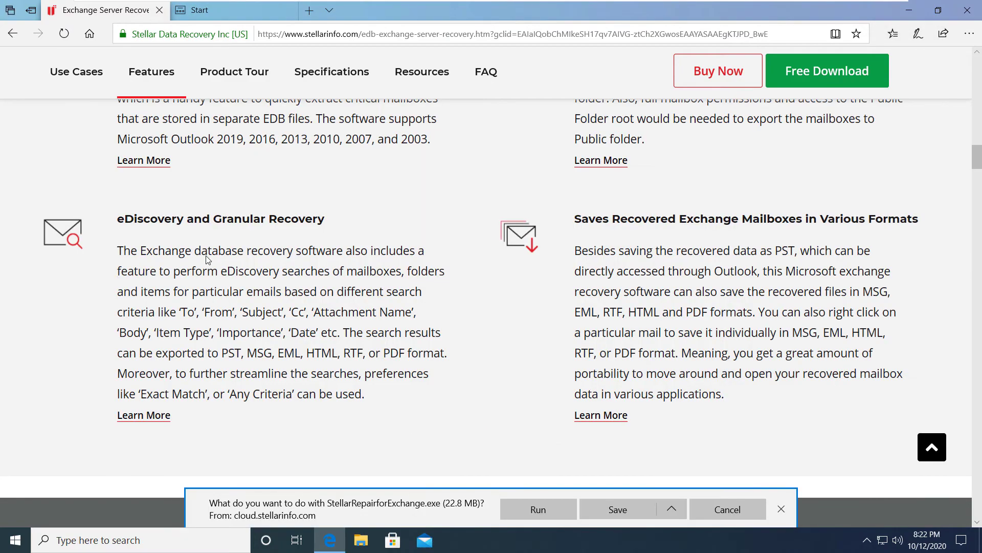
pyautogui.scroll(-6, 207, 260)
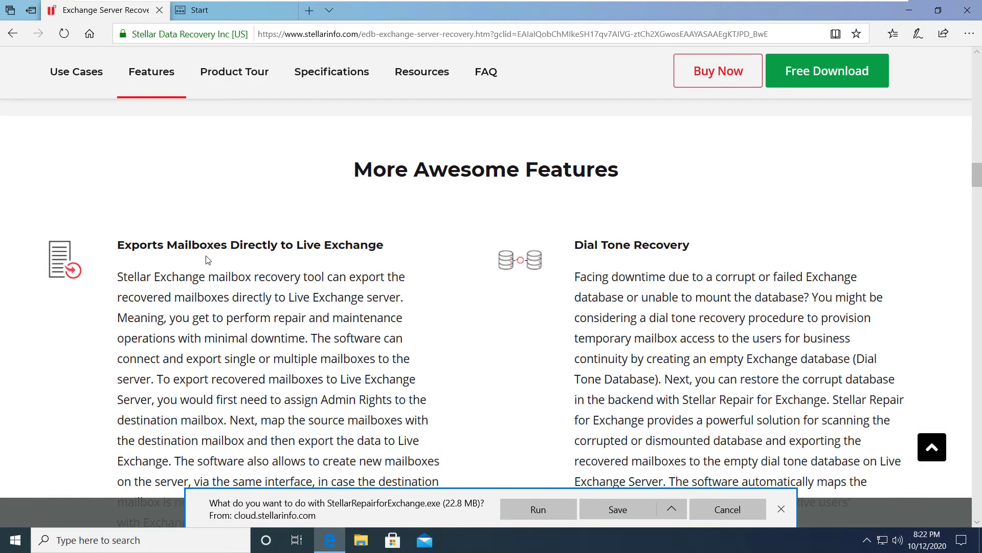
pyautogui.scroll(-4, 207, 260)
pyautogui.scroll(3, 206, 256)
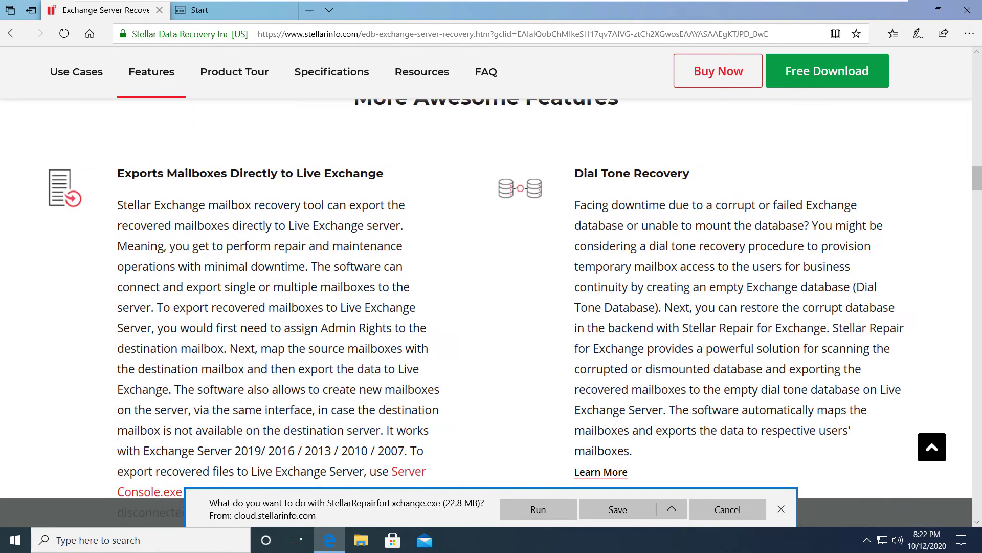
pyautogui.scroll(-5, 207, 256)
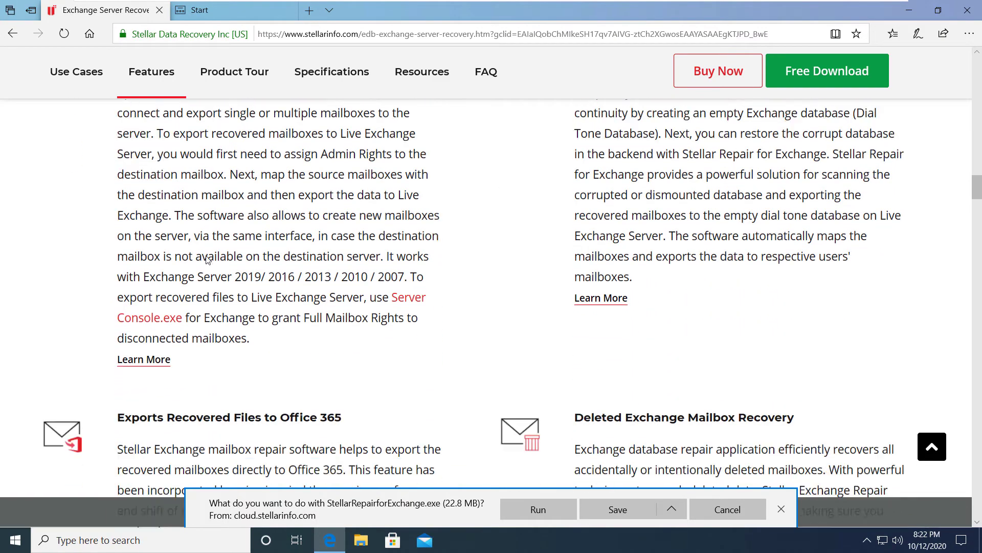
pyautogui.scroll(-5, 207, 258)
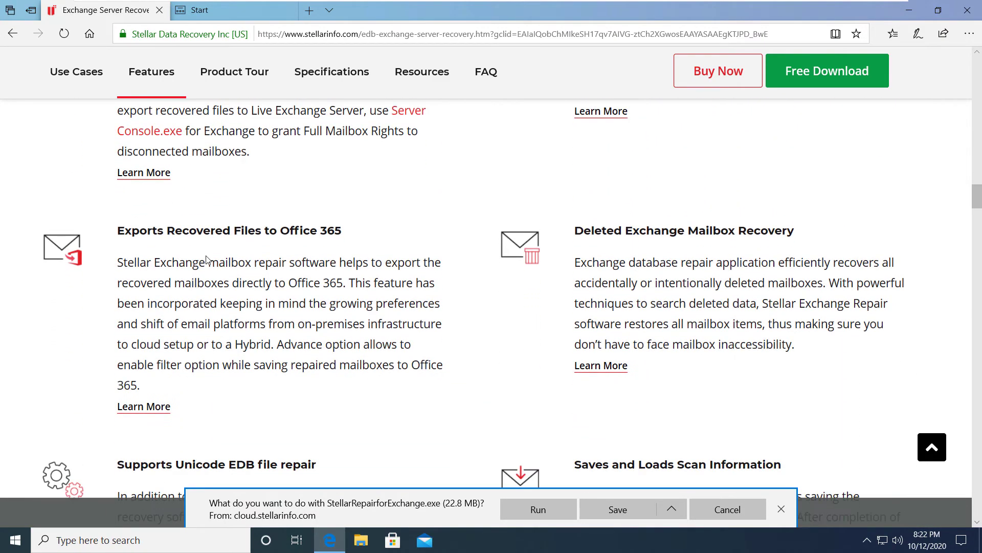
pyautogui.scroll(-1, 207, 256)
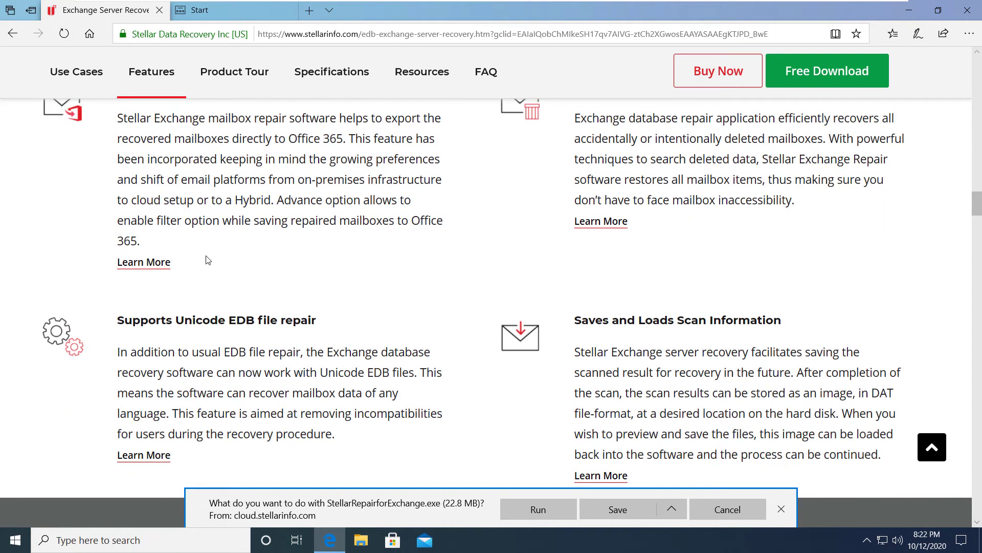
pyautogui.scroll(-2, 207, 260)
pyautogui.scroll(-2, 207, 260)
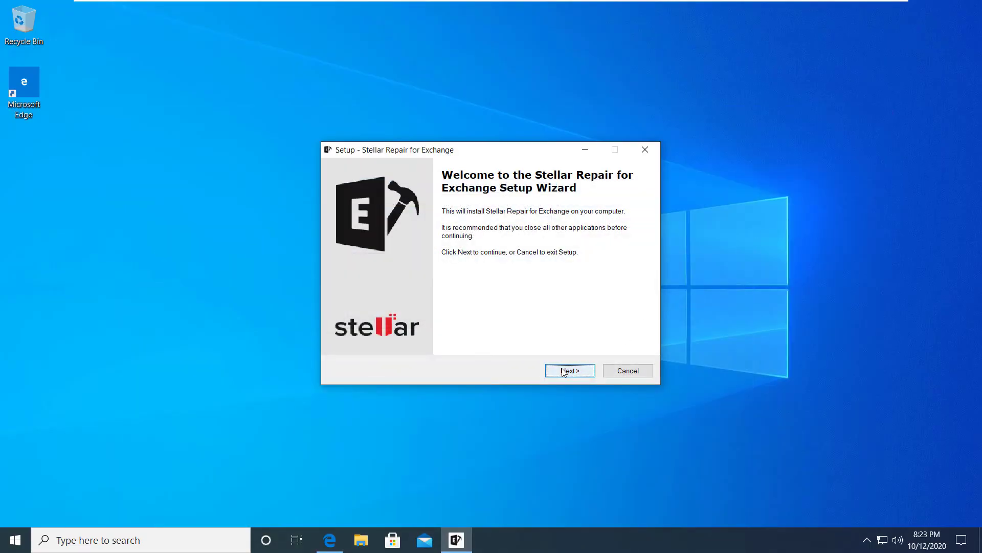
# Accept the licence, install to C:\Program Files\Stellar Repair for Exchange with a desktop icon, and finish
pyautogui.click(563, 371)
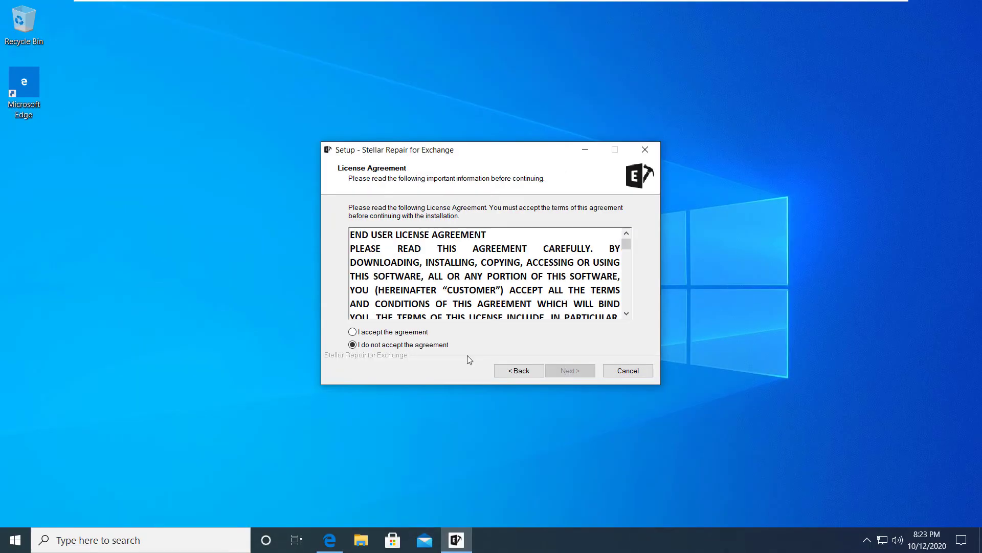
pyautogui.click(385, 333)
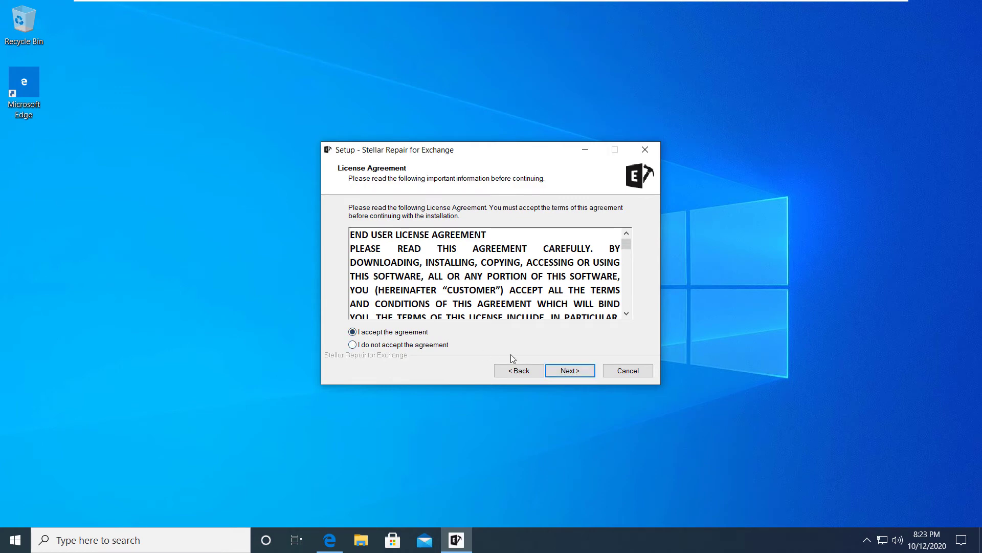
pyautogui.click(557, 373)
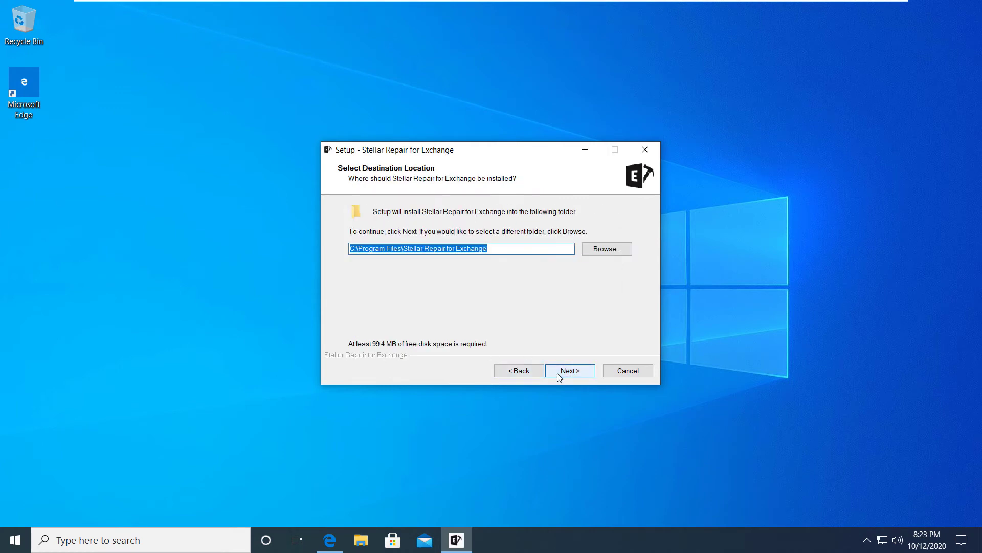
pyautogui.click(558, 372)
pyautogui.click(559, 373)
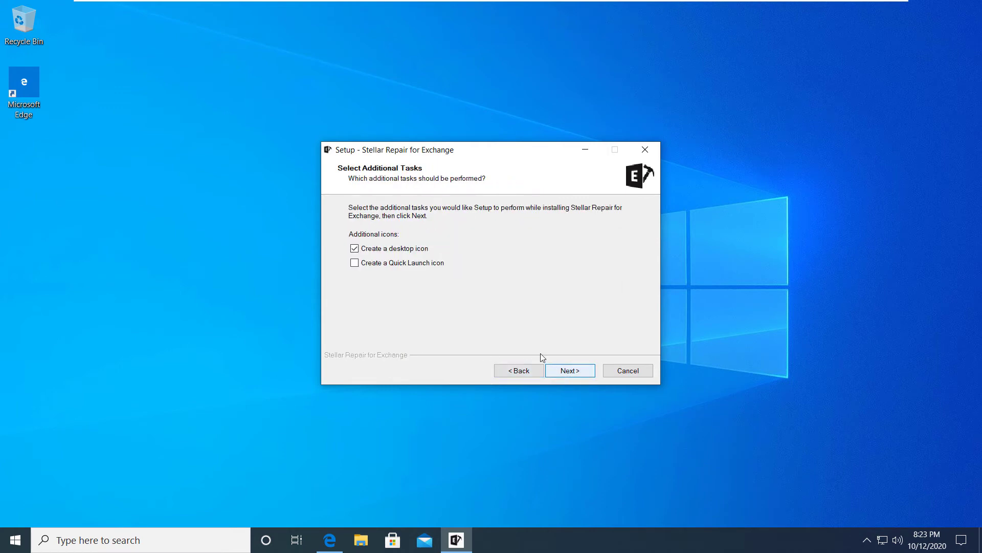
pyautogui.click(559, 378)
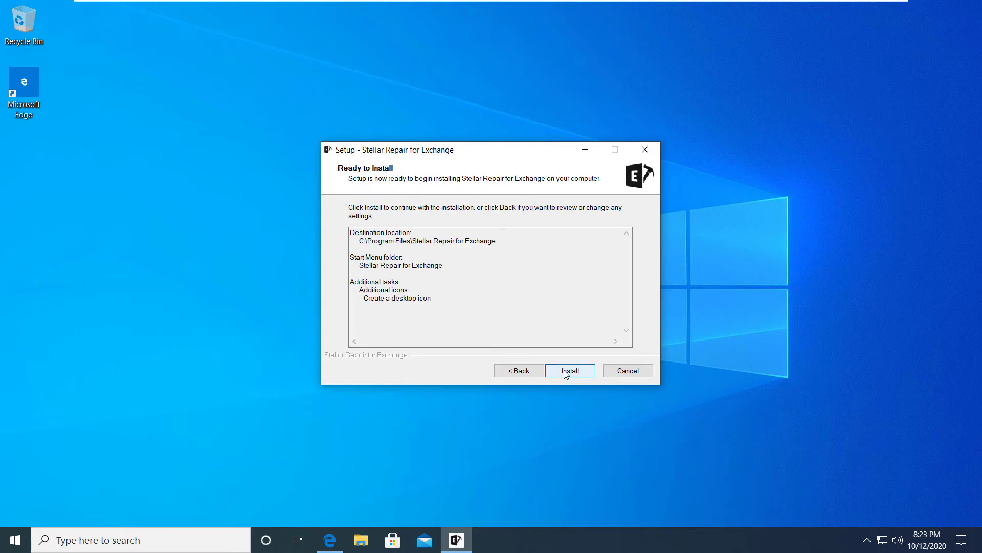
pyautogui.click(567, 373)
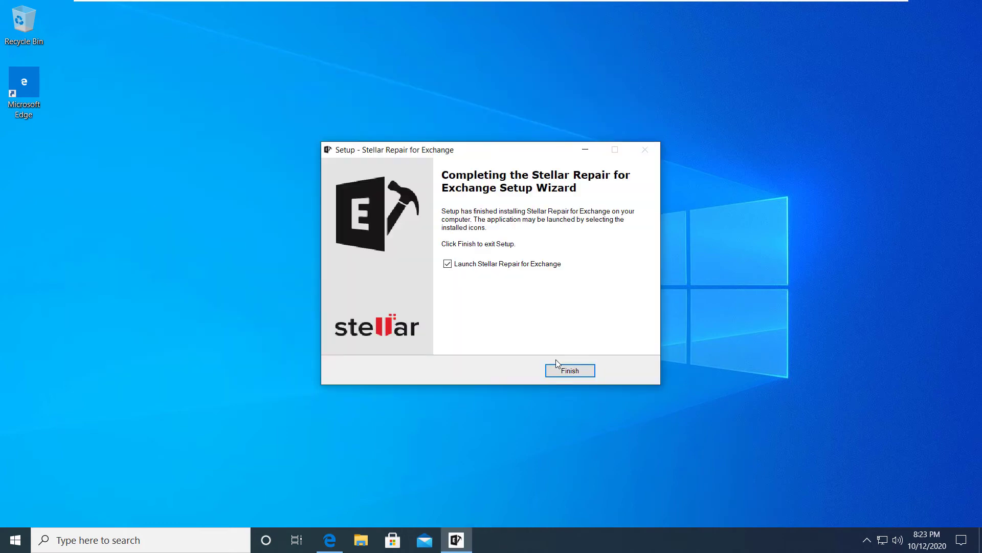
pyautogui.click(561, 370)
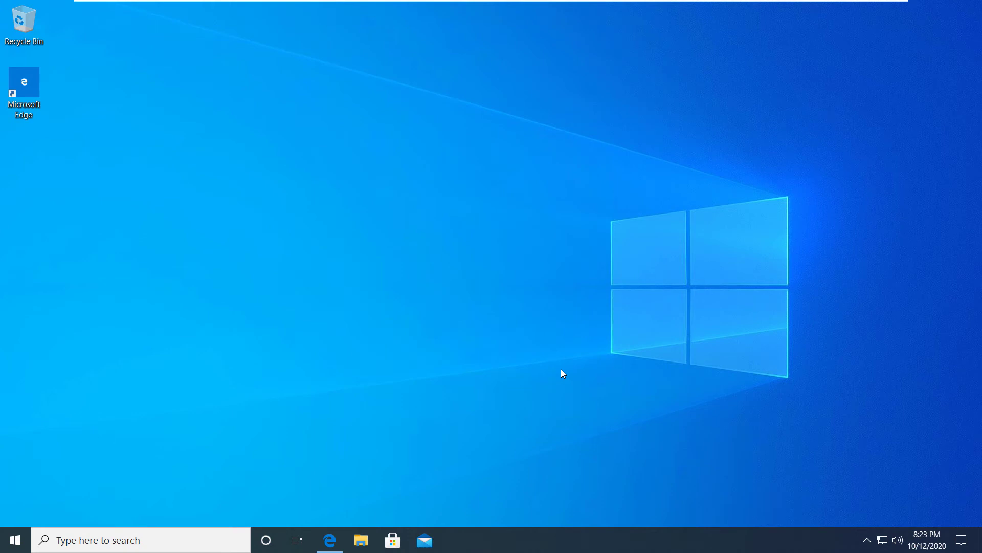
# Launch Stellar Repair for Exchange from the Start menu's app list
pyautogui.click(15, 540)
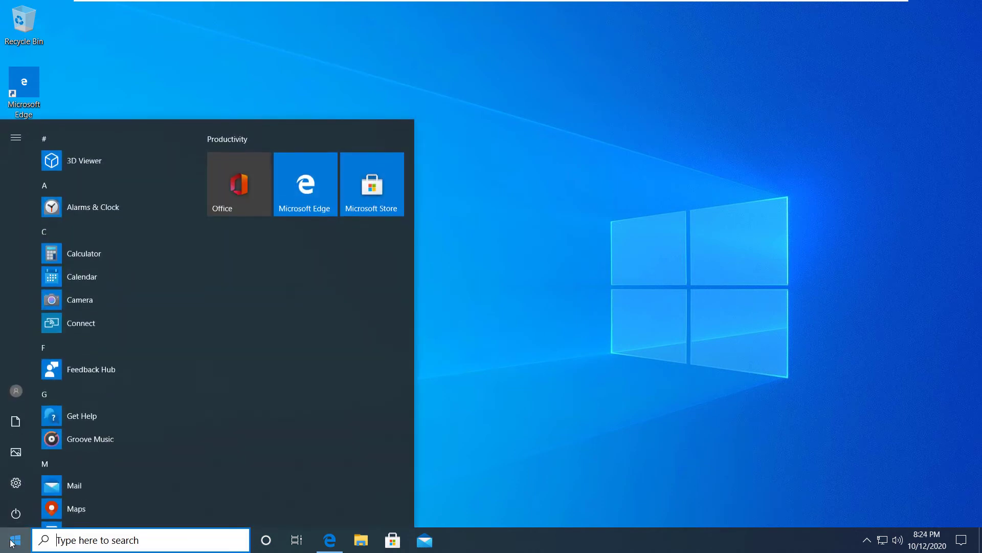
pyautogui.scroll(-5, 76, 428)
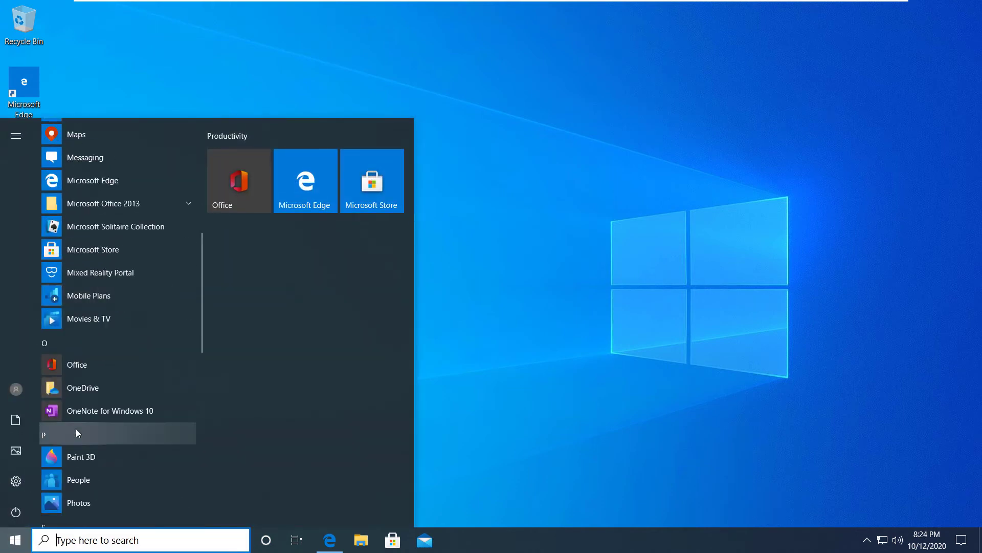
pyautogui.scroll(-3, 76, 429)
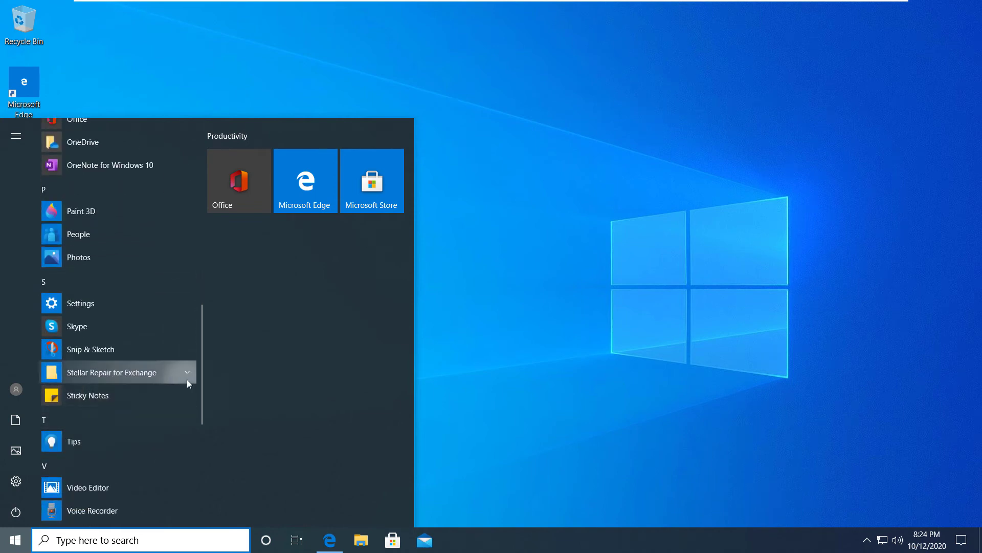
pyautogui.click(186, 379)
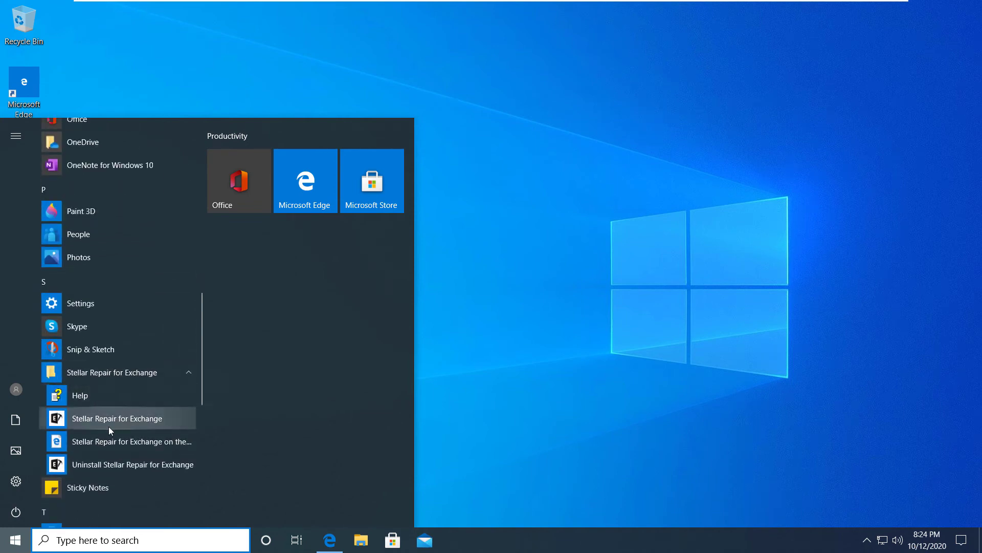
pyautogui.click(108, 425)
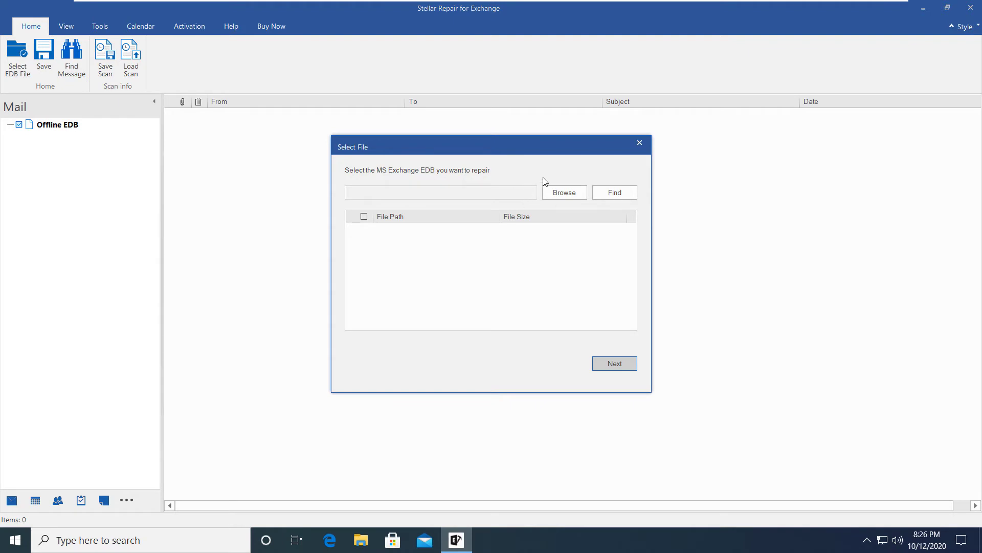
# Dismiss the Select File prompt, activate the product with its activation key, and select Offline EDB
pyautogui.click(639, 145)
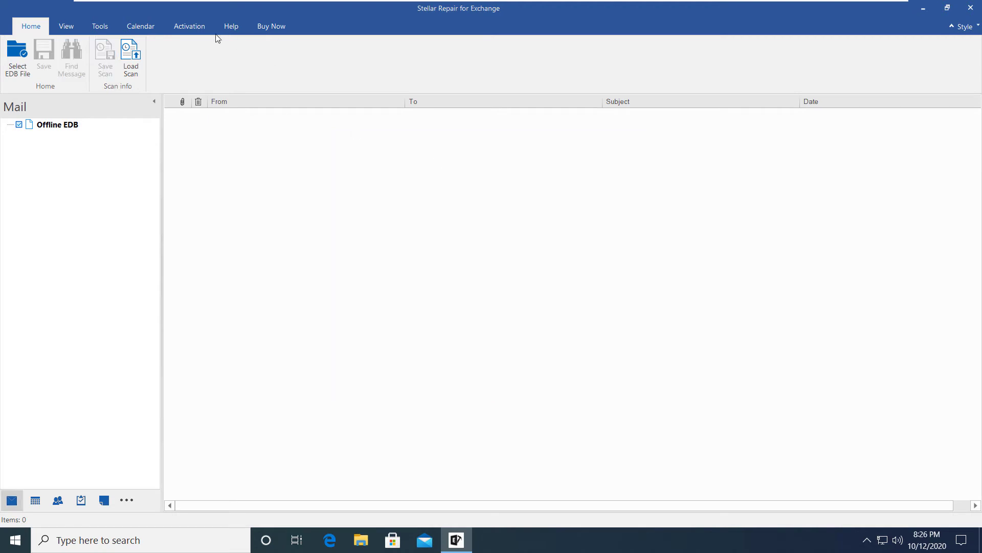
pyautogui.click(201, 26)
pyautogui.click(20, 54)
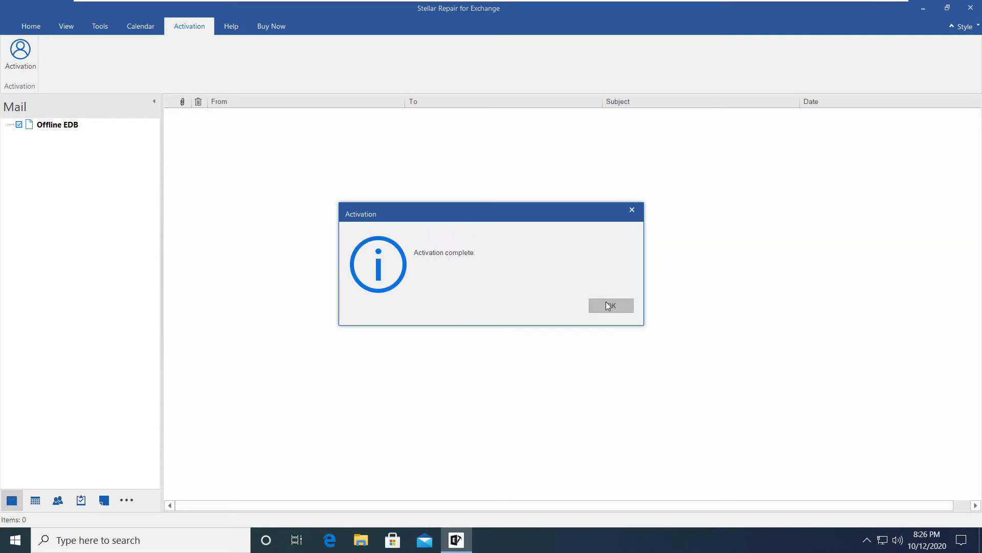
pyautogui.click(608, 305)
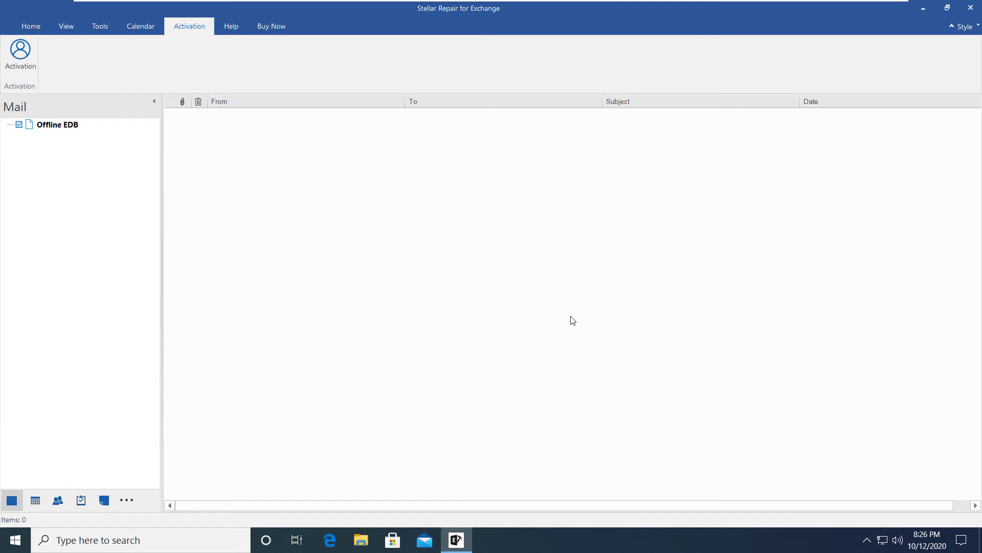
pyautogui.click(75, 134)
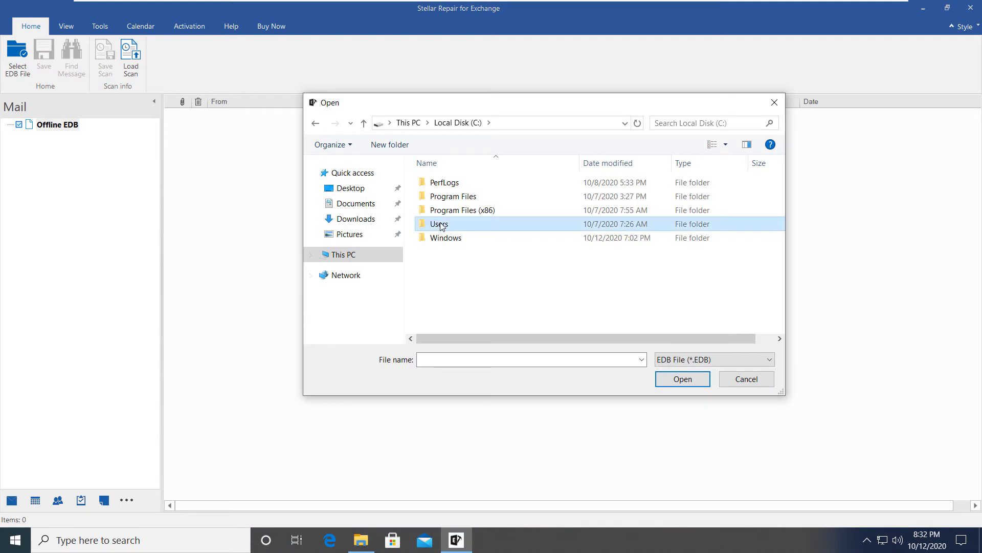
# Open C:\Users\accounts\Documents\Mailbox Database 1063277099.edb and run a Quick Scan on it
pyautogui.doubleClick(436, 223)
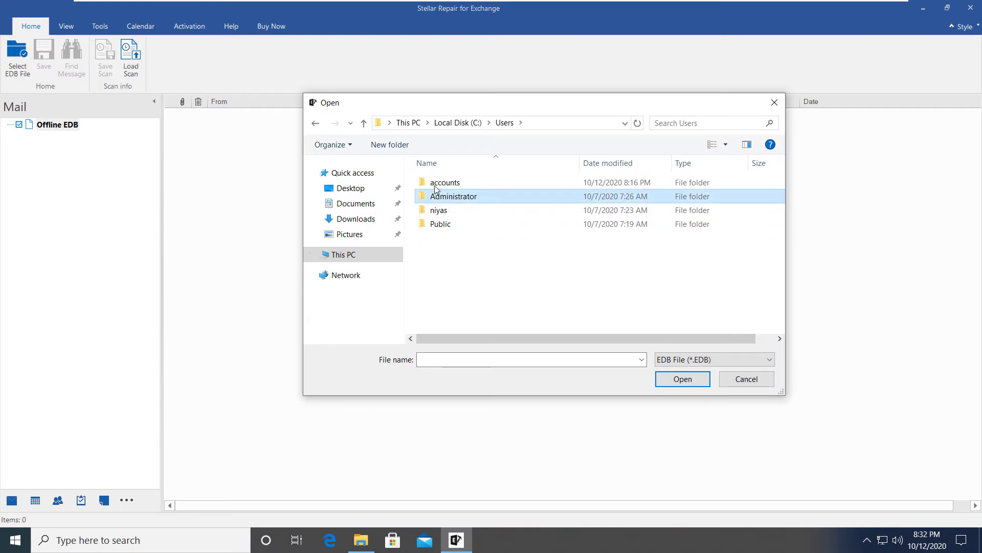
pyautogui.doubleClick(436, 185)
pyautogui.doubleClick(447, 225)
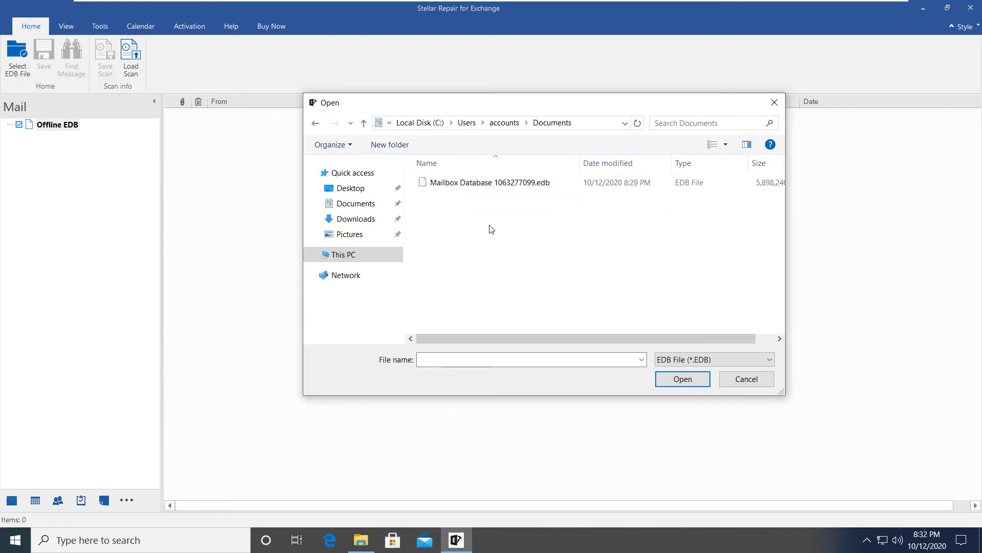
pyautogui.click(499, 189)
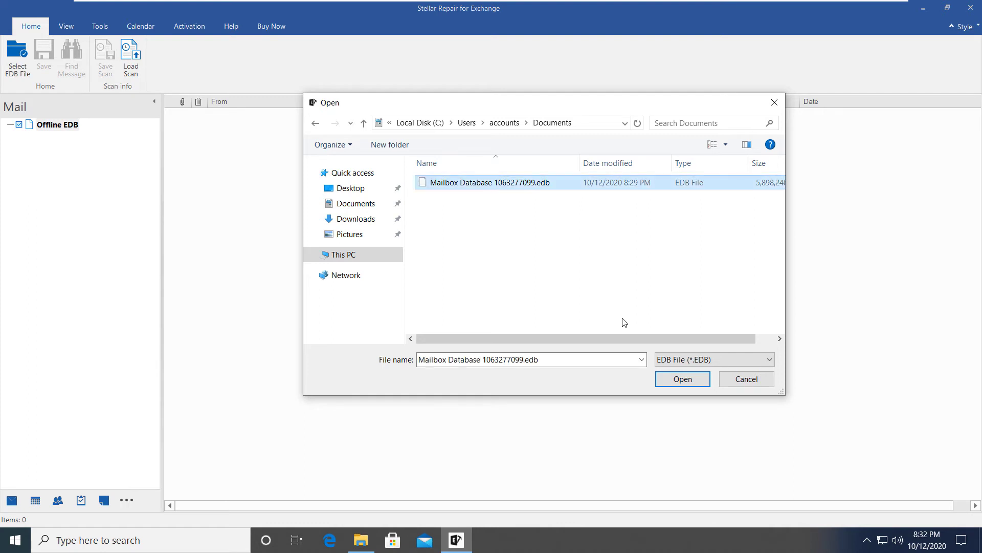
pyautogui.click(660, 384)
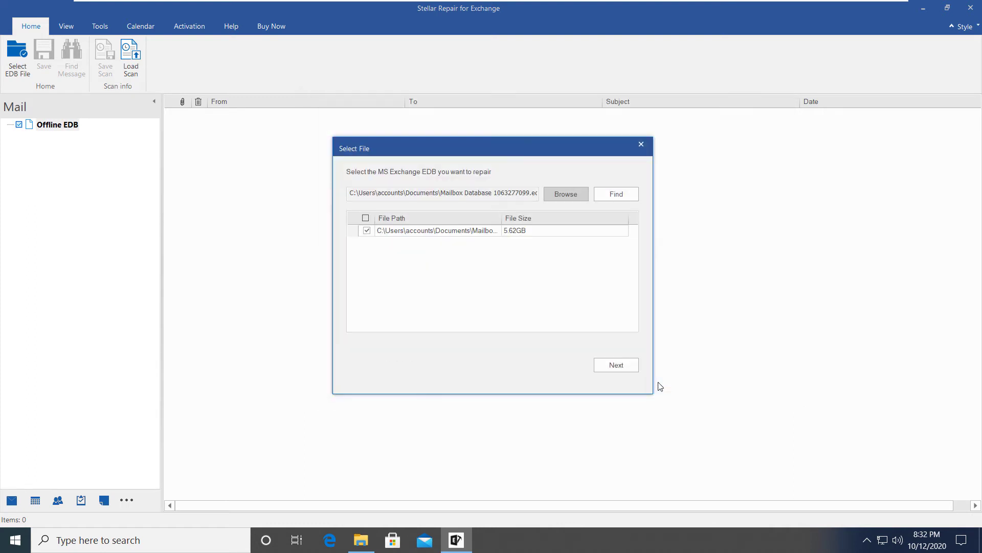
pyautogui.click(618, 367)
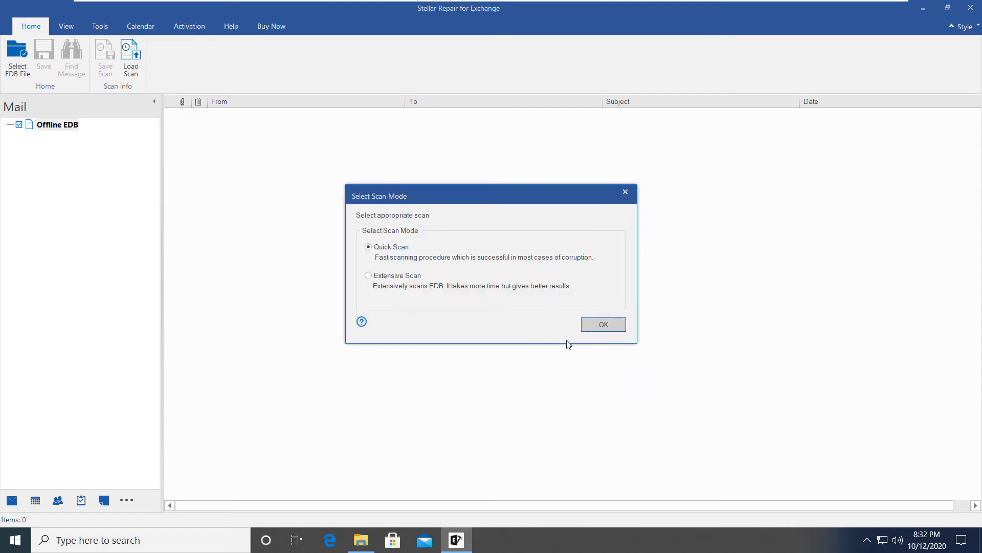
pyautogui.click(601, 326)
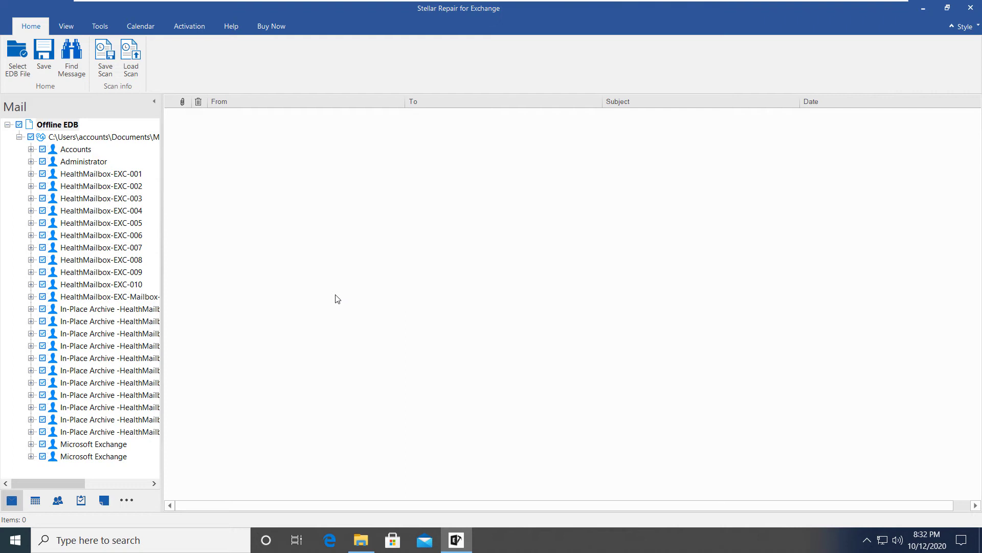
# Expand the Accounts mailbox to list its Inbox's 1337 items, then select the Administrator mailbox
pyautogui.click(32, 149)
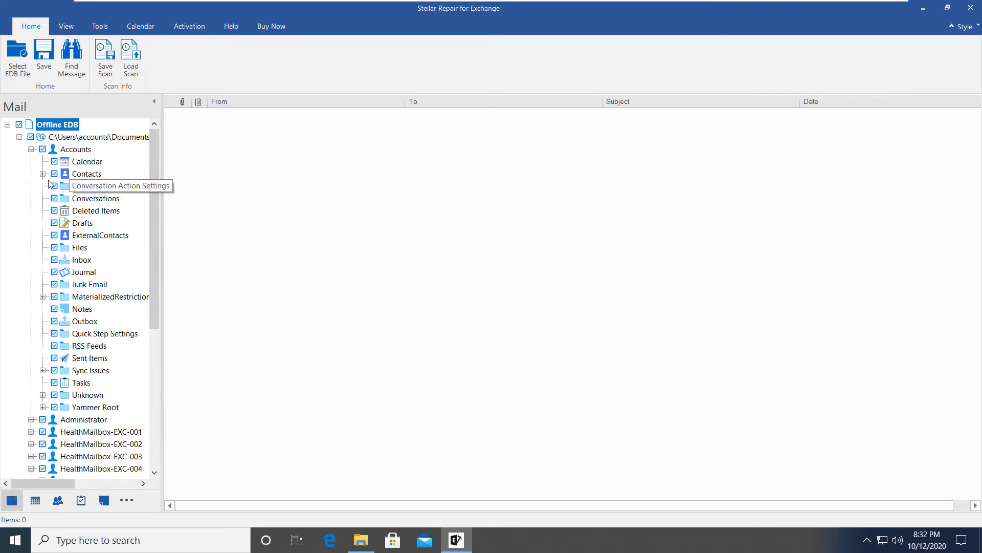
pyautogui.click(71, 260)
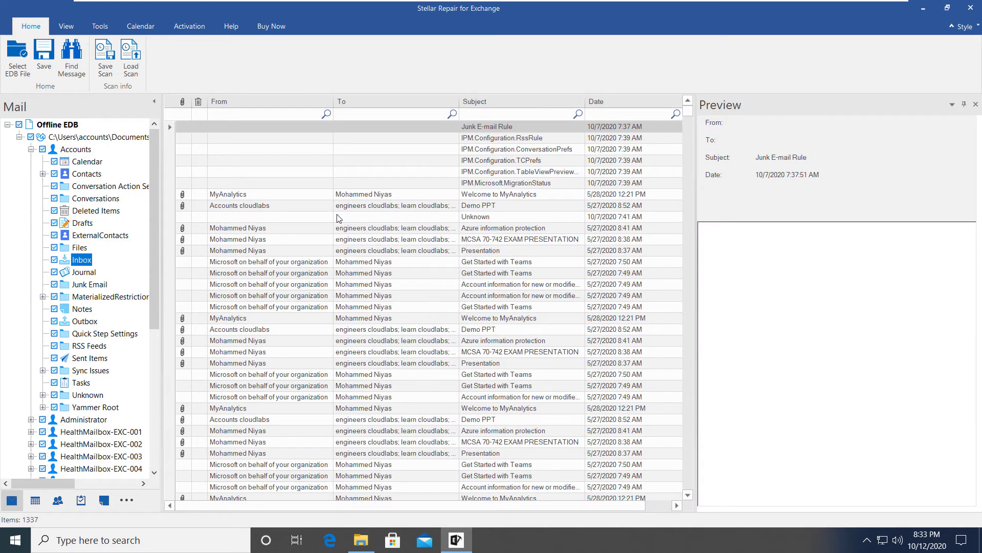
pyautogui.scroll(-2, 476, 347)
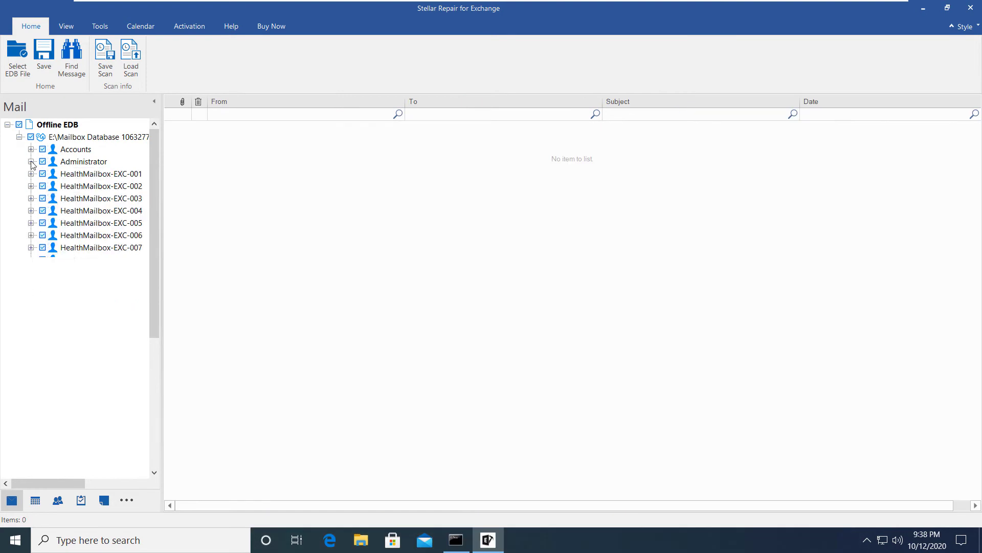
pyautogui.click(66, 162)
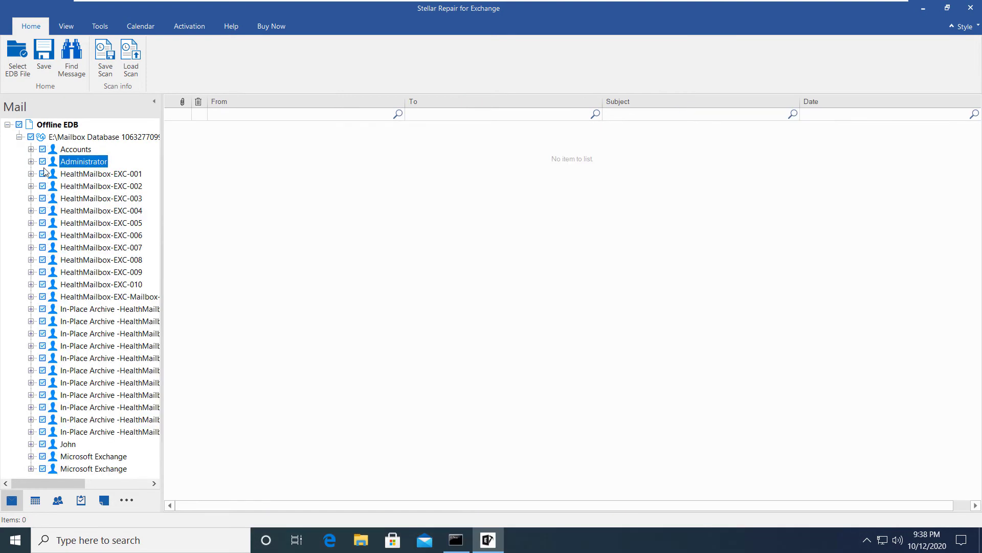
# Review the Sep 27 MS Event, Oct 12 9:38pm and Sep 28 Celebration appointments, then open Contacts view
pyautogui.doubleClick(61, 444)
pyautogui.click(75, 260)
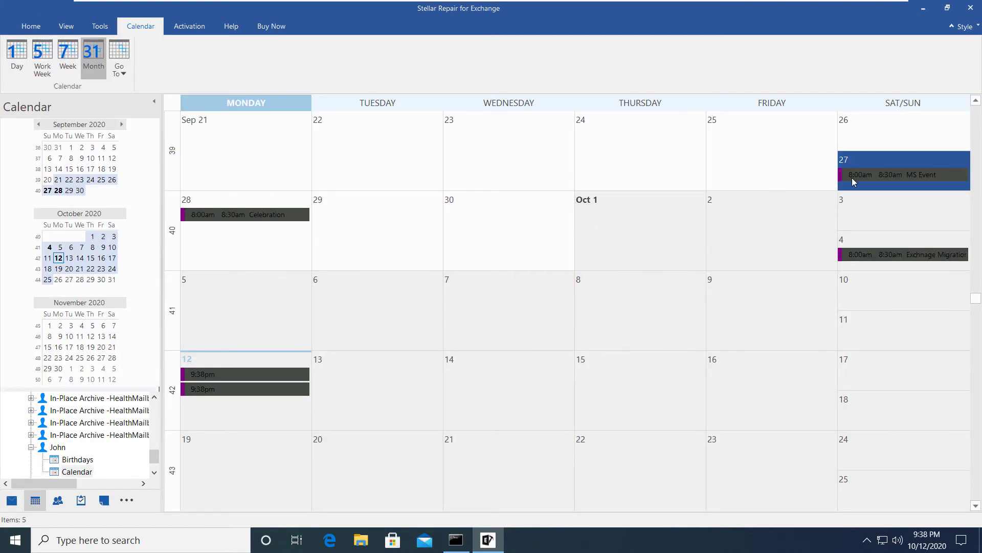
pyautogui.click(852, 177)
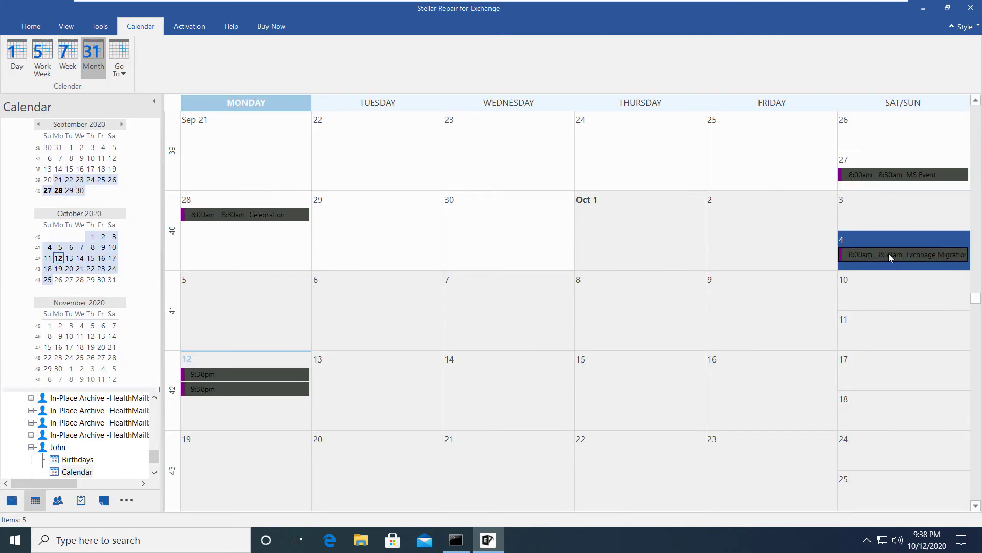
pyautogui.click(254, 372)
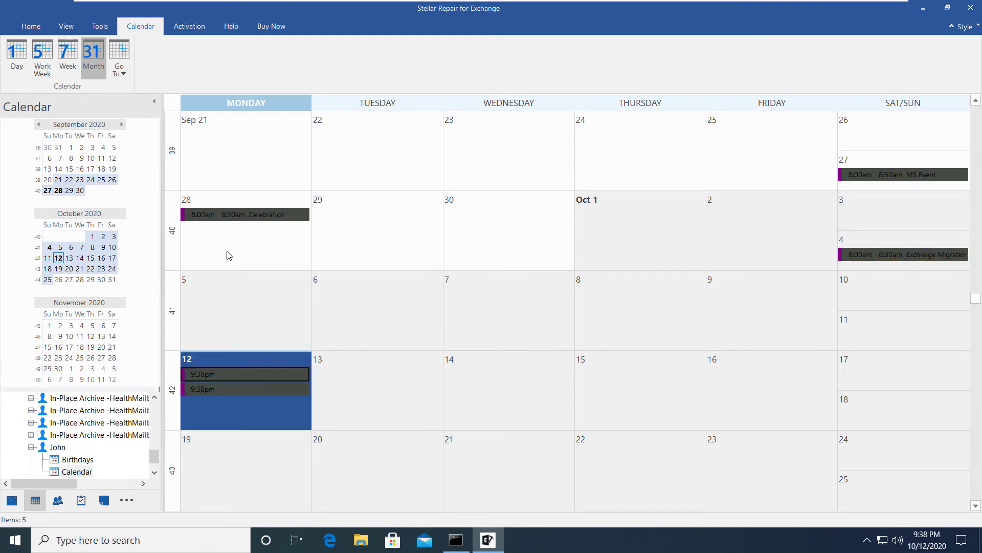
pyautogui.click(225, 216)
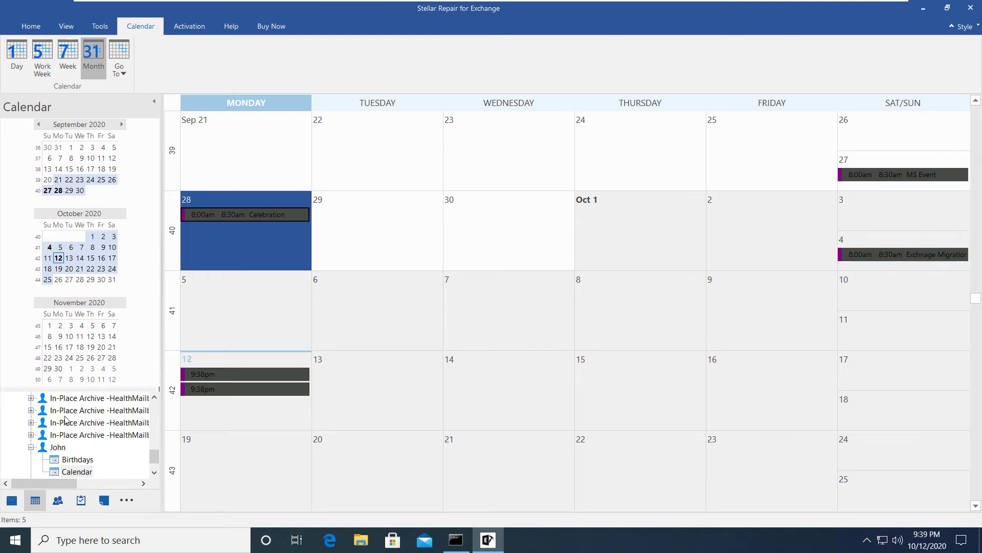
pyautogui.scroll(-1, 66, 423)
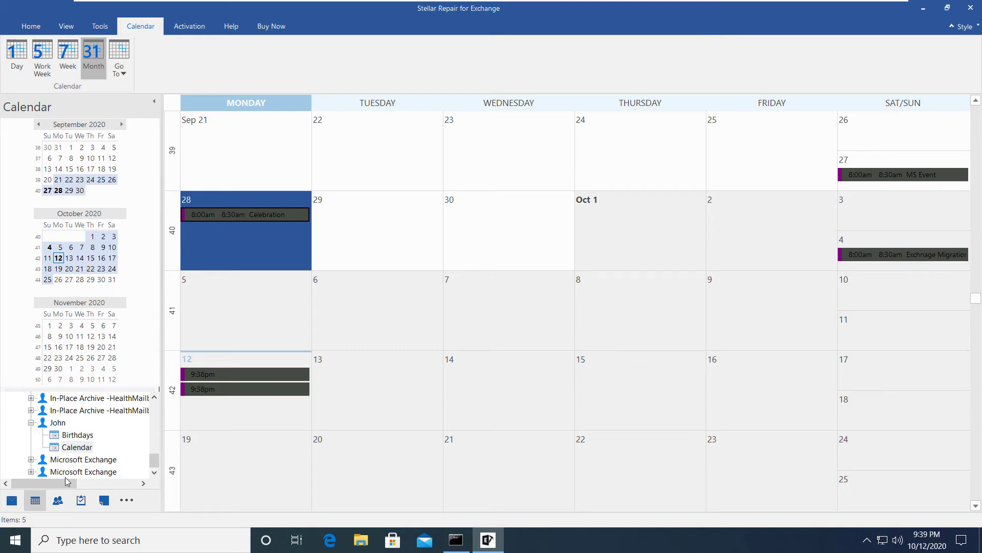
pyautogui.click(58, 500)
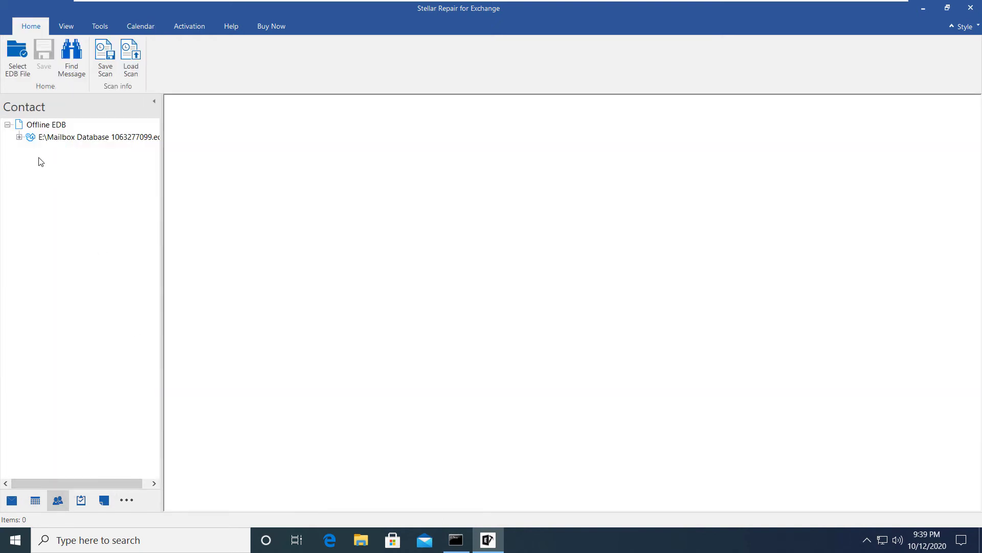
# Show the user mailbox's recovered contacts, then look at the Tasks and Notes views
pyautogui.click(19, 137)
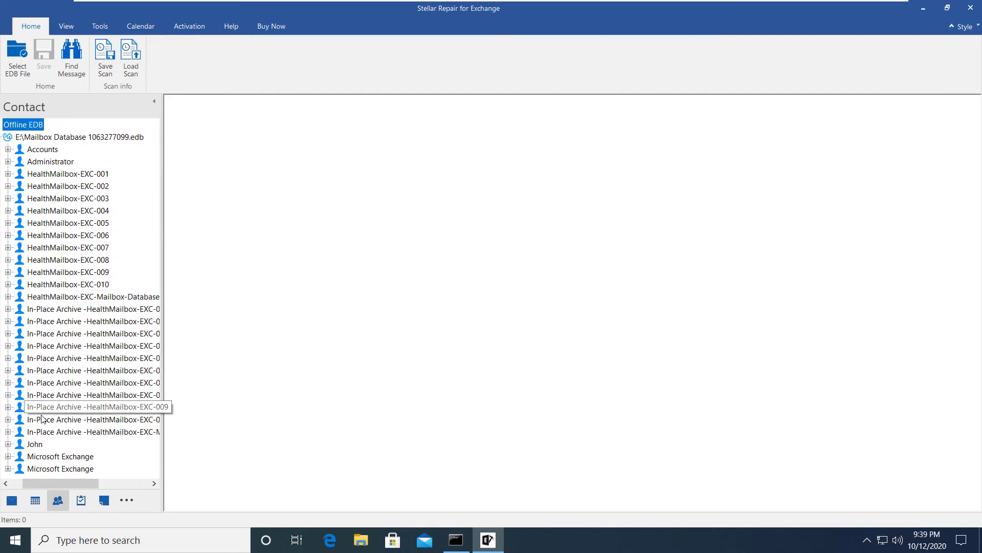
pyautogui.doubleClick(35, 444)
pyautogui.click(53, 432)
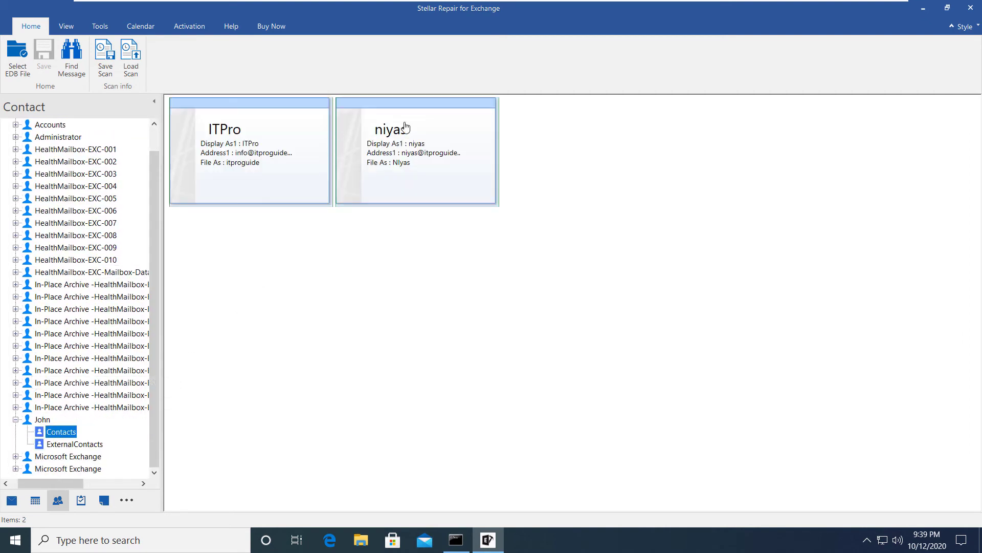
pyautogui.click(82, 500)
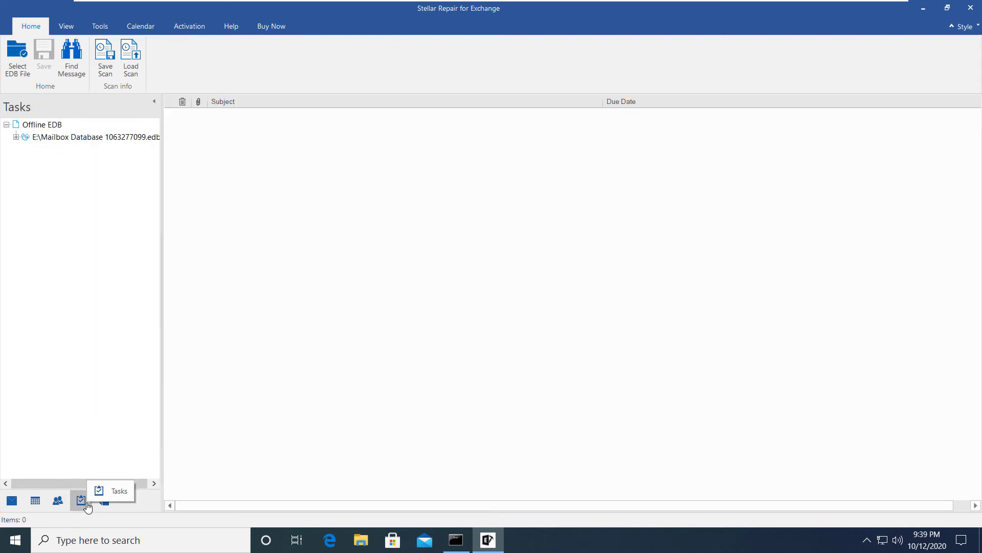
pyautogui.click(104, 501)
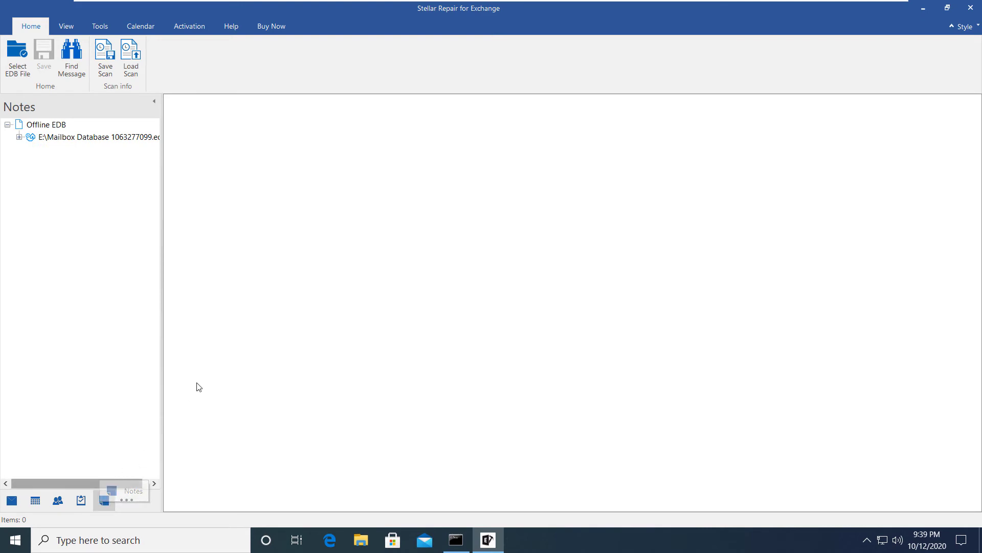
# Back in Mail view, preview the Demo PPT message in the Accounts Inbox
pyautogui.click(11, 500)
pyautogui.click(81, 259)
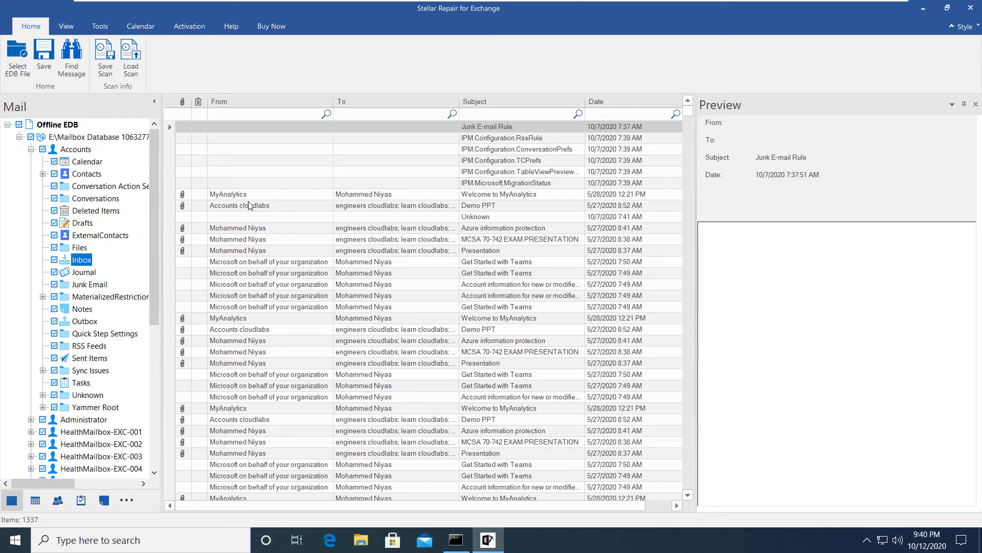
pyautogui.click(278, 205)
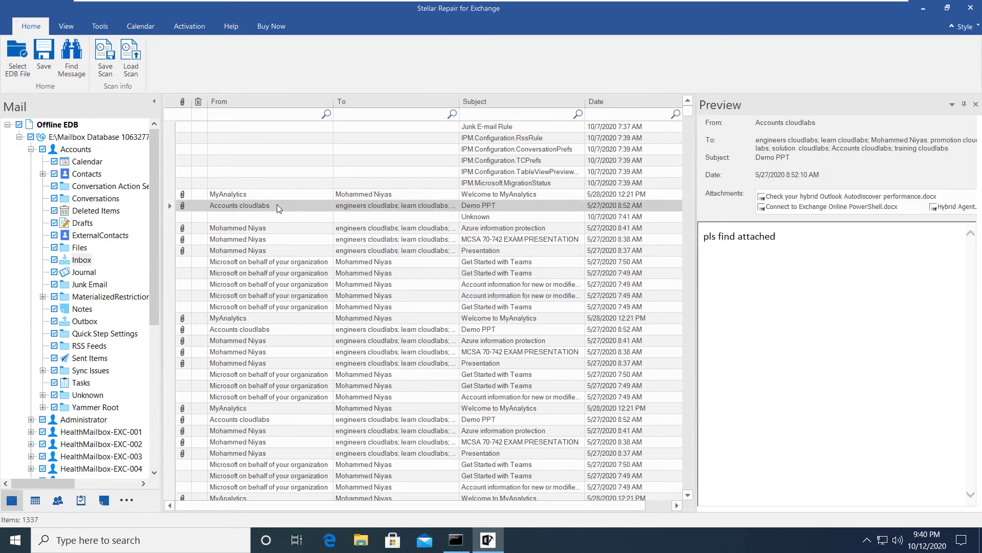
# Save the Demo PPT message as an MSG file to drive E:
pyautogui.rightClick(277, 205)
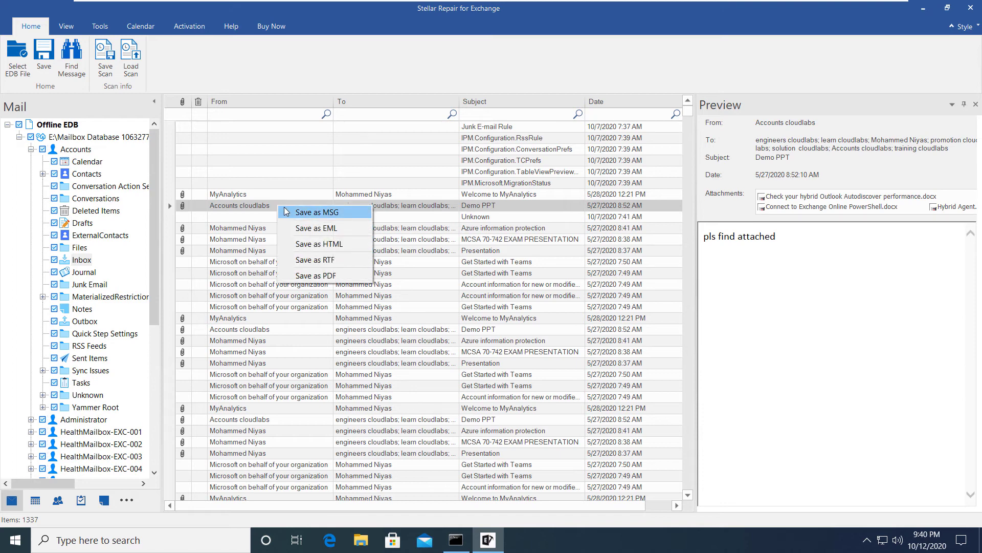
pyautogui.click(285, 210)
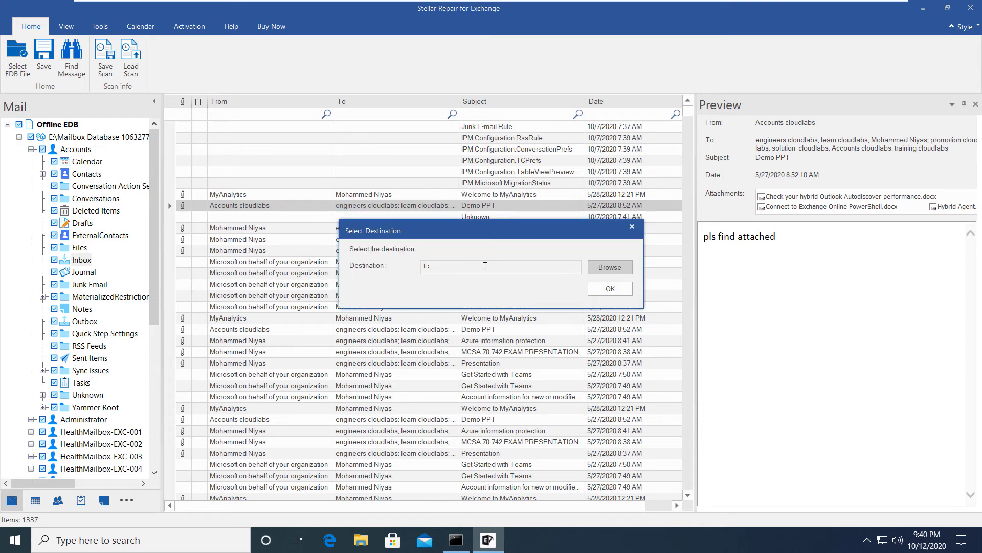
pyautogui.click(611, 269)
pyautogui.click(454, 286)
pyautogui.click(506, 345)
pyautogui.click(598, 290)
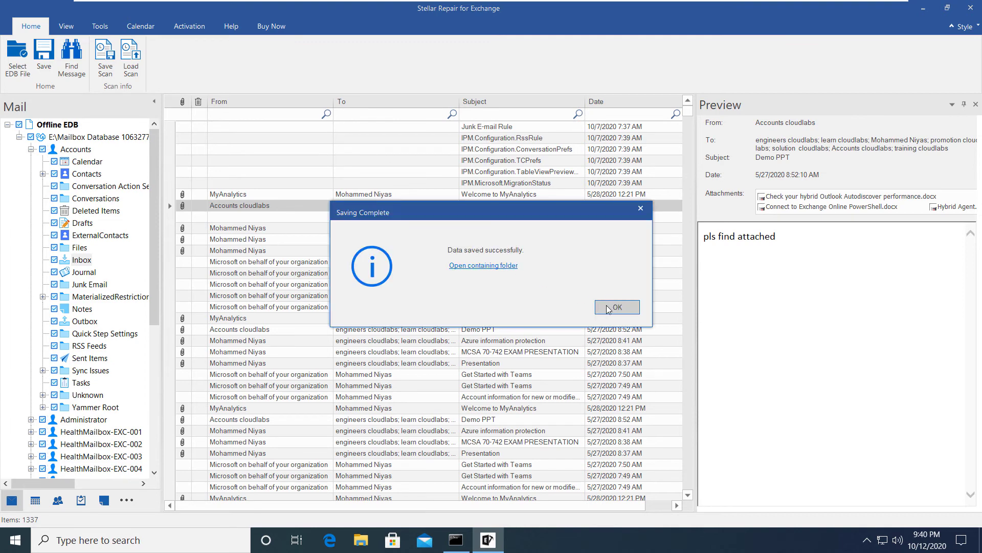
pyautogui.click(610, 307)
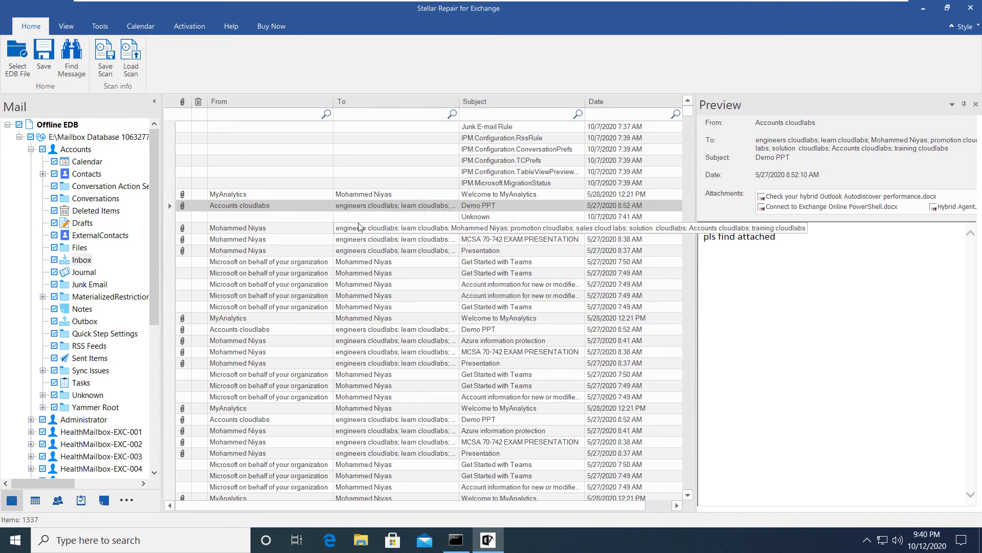
# Save the same message as a PDF to drive E:
pyautogui.rightClick(245, 209)
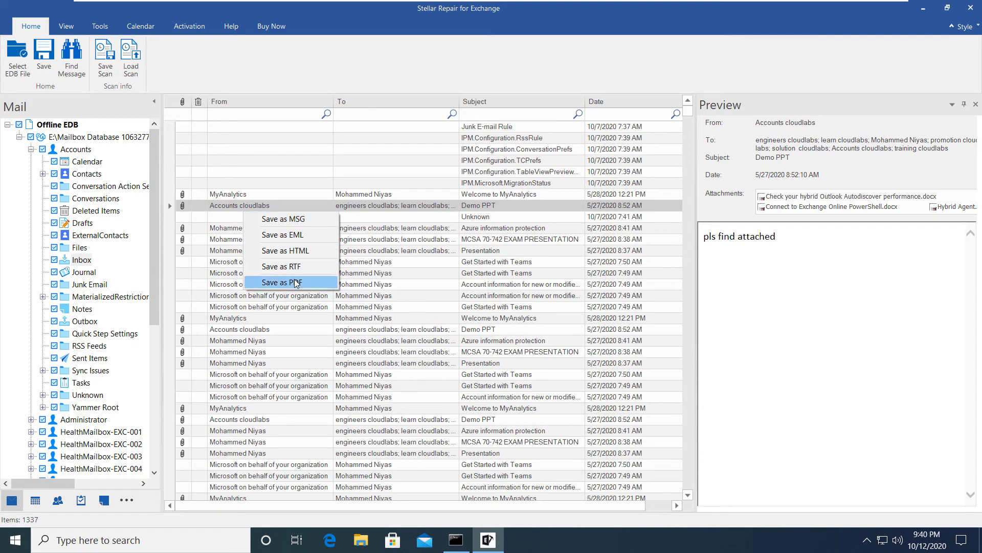
pyautogui.click(289, 282)
pyautogui.click(603, 291)
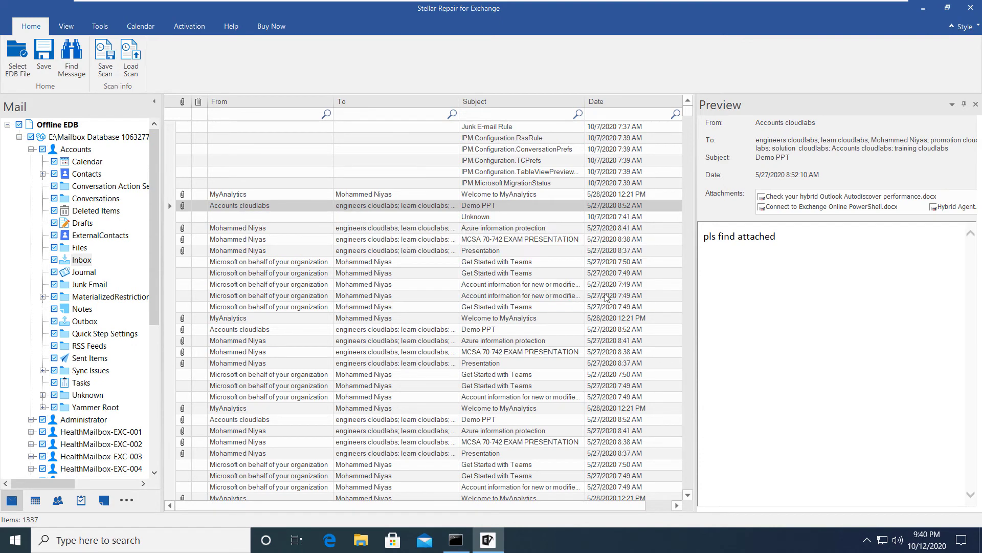
pyautogui.click(603, 304)
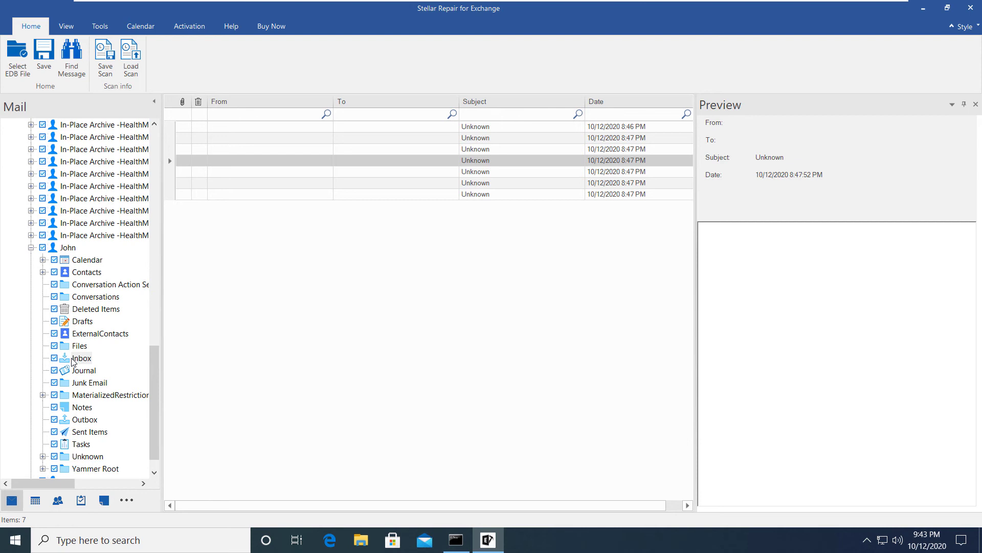
# Start exporting the user's Inbox to Exchange Server, targeting MS Exchange Server 2010 and higher
pyautogui.rightClick(73, 361)
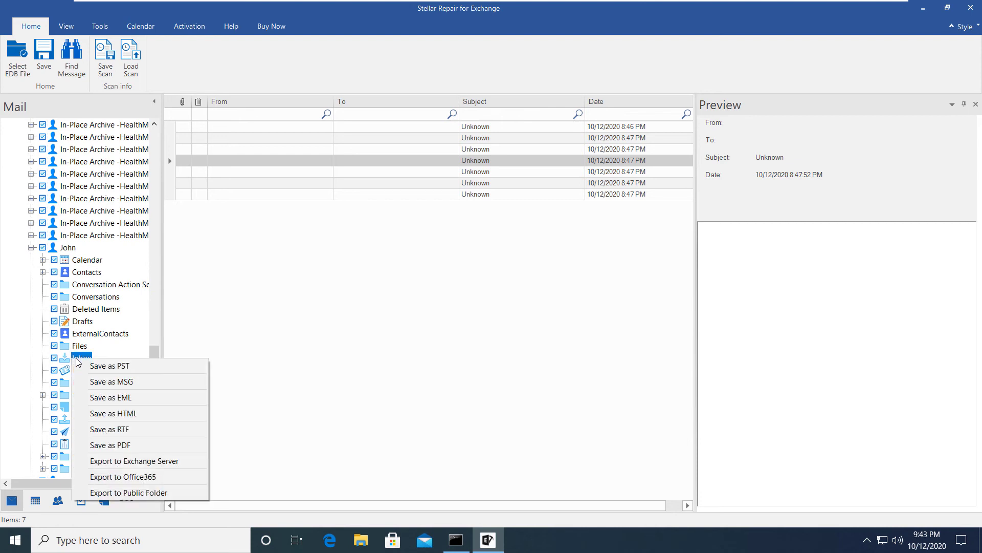
pyautogui.click(137, 462)
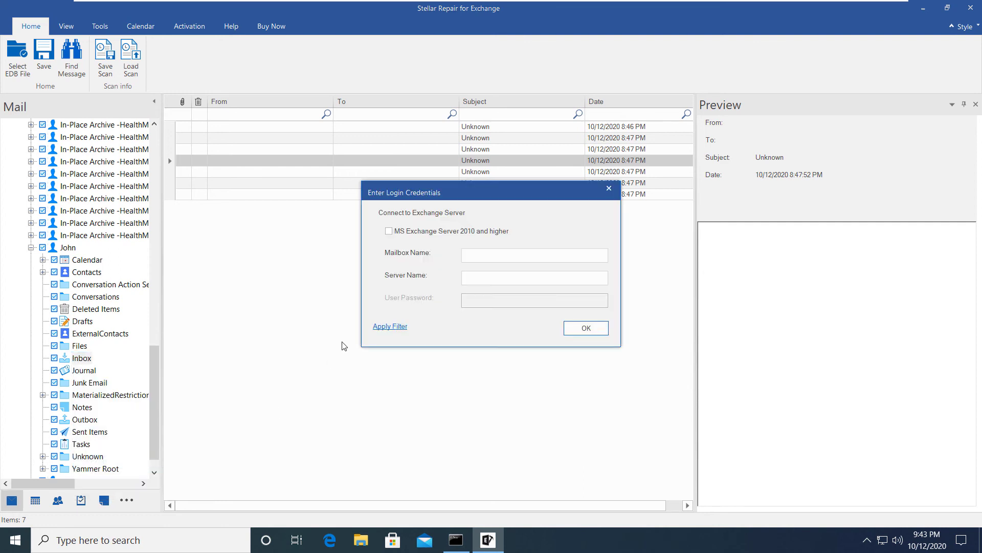
pyautogui.click(488, 254)
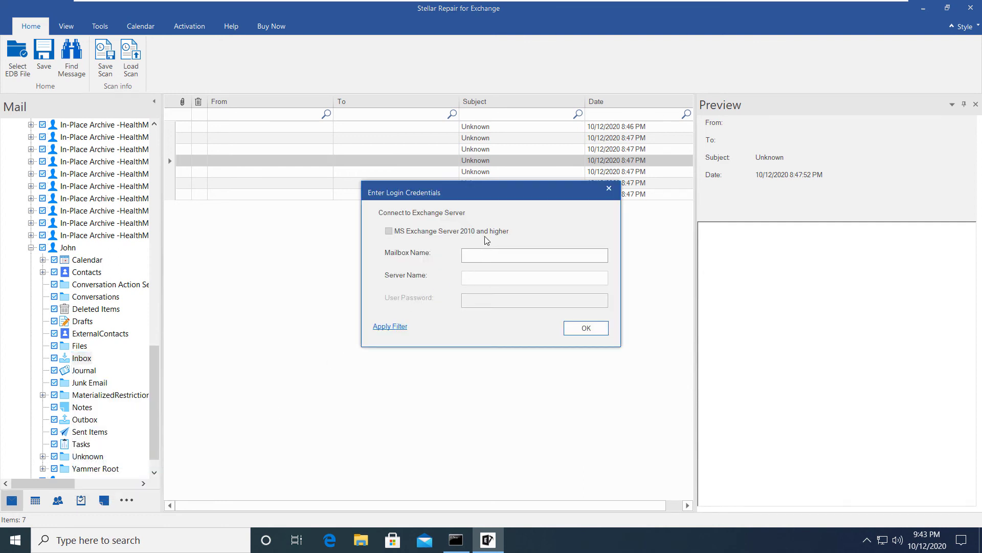
pyautogui.click(488, 234)
# Enter the administrator's e-mail ID and server name exc.proguide.com, and submit the login
pyautogui.click(547, 258)
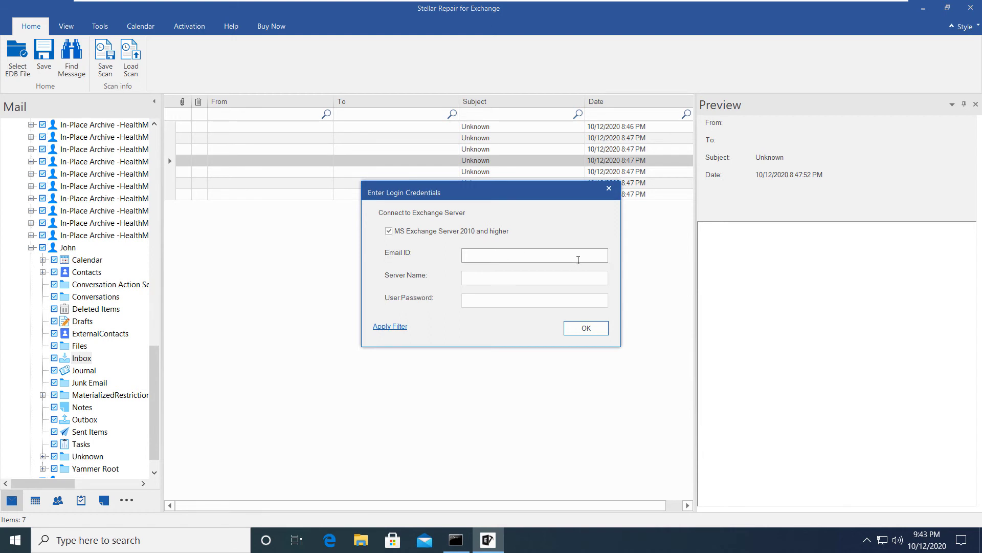
pyautogui.press('Tab')
pyautogui.write('exc')
pyautogui.write('.progudie.com')
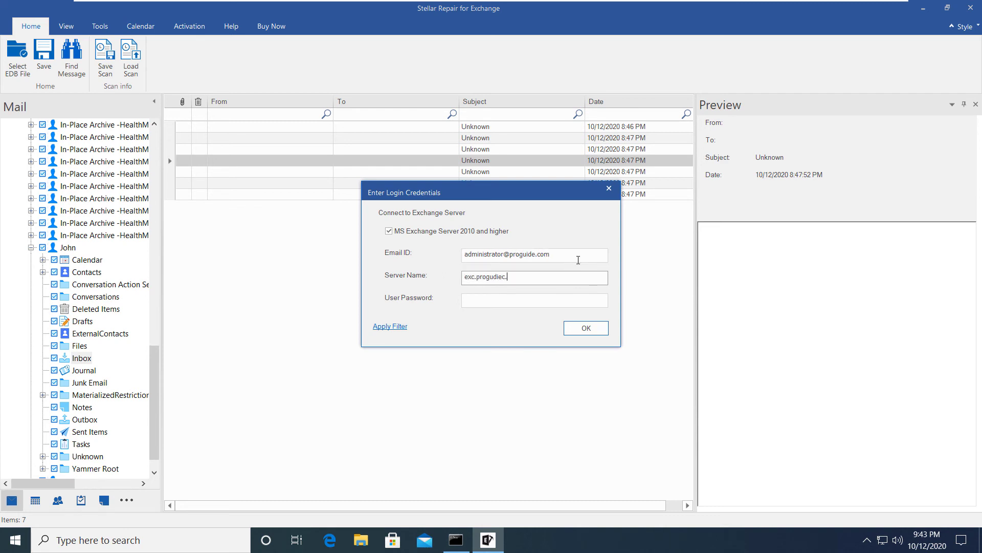
pyautogui.press('BackSpace')
pyautogui.press('BackSpace')
pyautogui.press('BackSpace')
pyautogui.press('BackSpace')
pyautogui.press('BackSpace')
pyautogui.press('BackSpace')
pyautogui.press('BackSpace')
pyautogui.press('BackSpace')
pyautogui.press('BackSpace')
pyautogui.press('BackSpace')
pyautogui.press('BackSpace')
pyautogui.press('BackSpace')
pyautogui.press('BackSpace')
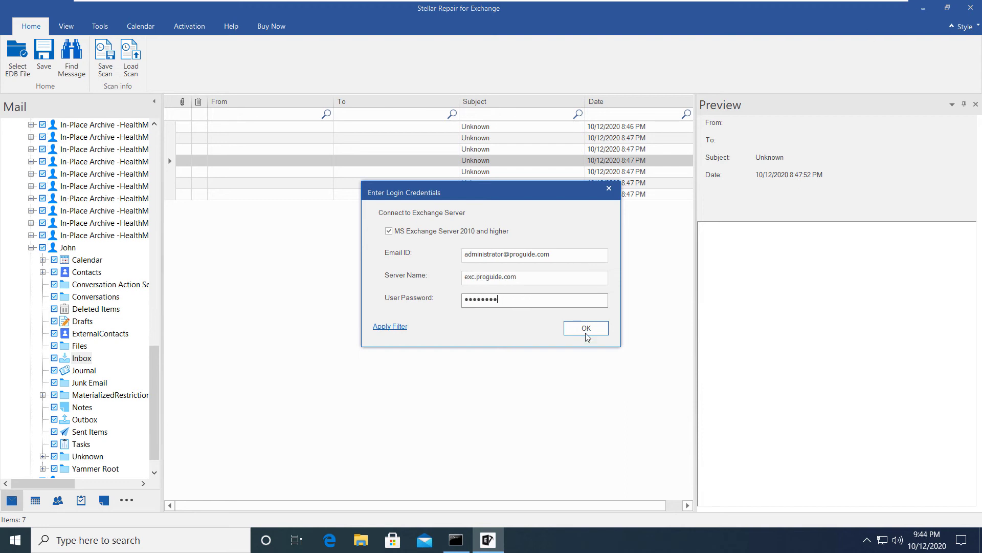
pyautogui.click(586, 333)
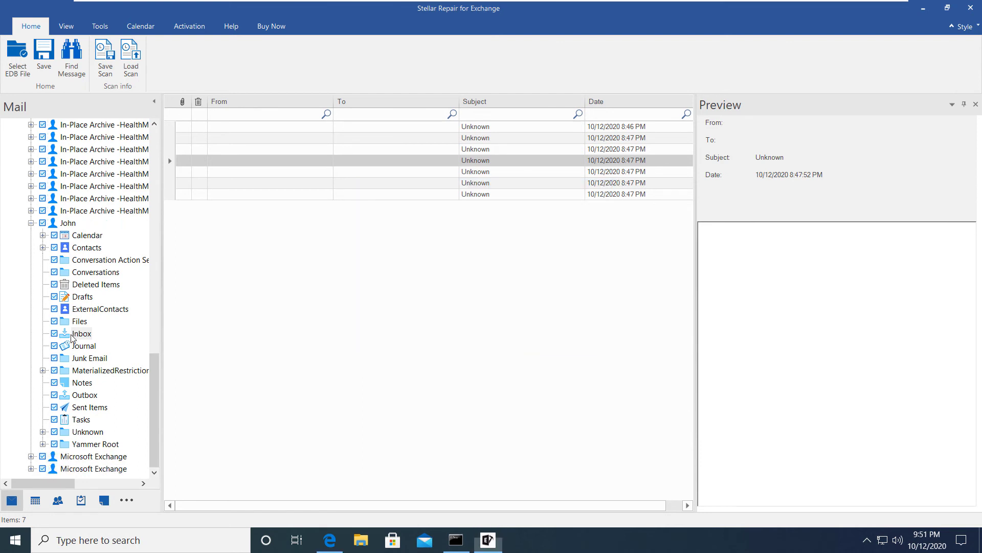
# Export the Inbox to Office 365, entering the tenant admin's mailbox ID and password
pyautogui.rightClick(75, 334)
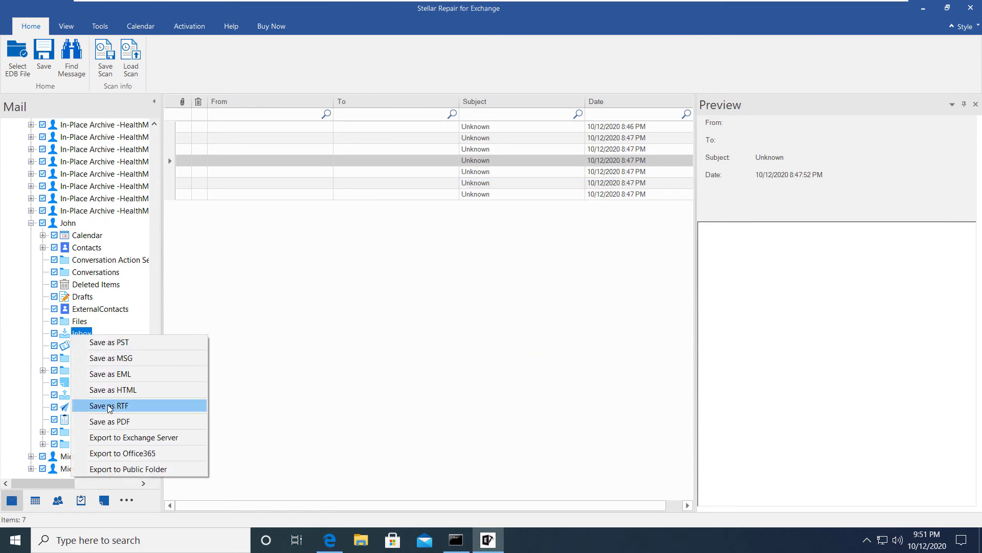
pyautogui.click(126, 452)
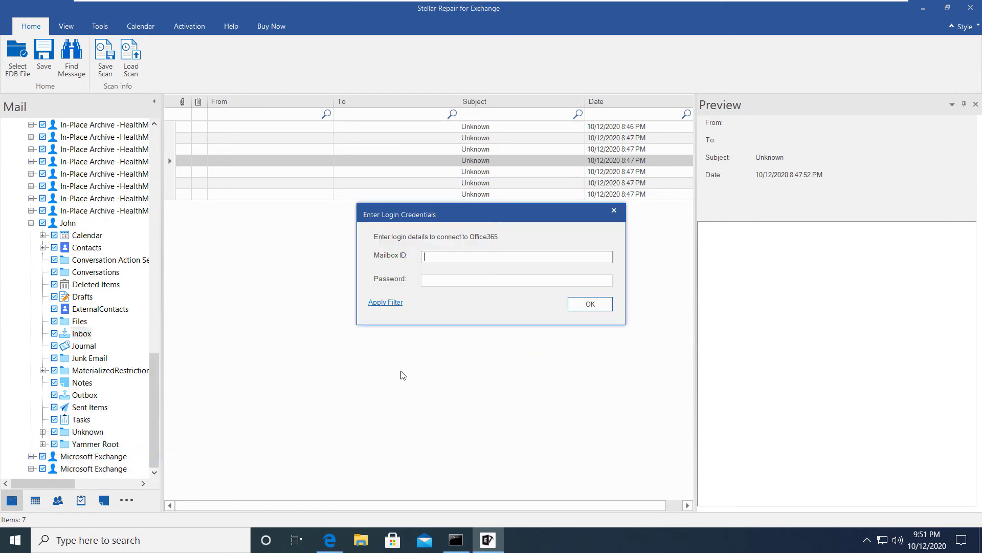
pyautogui.click(438, 257)
pyautogui.moveTo(490, 545)
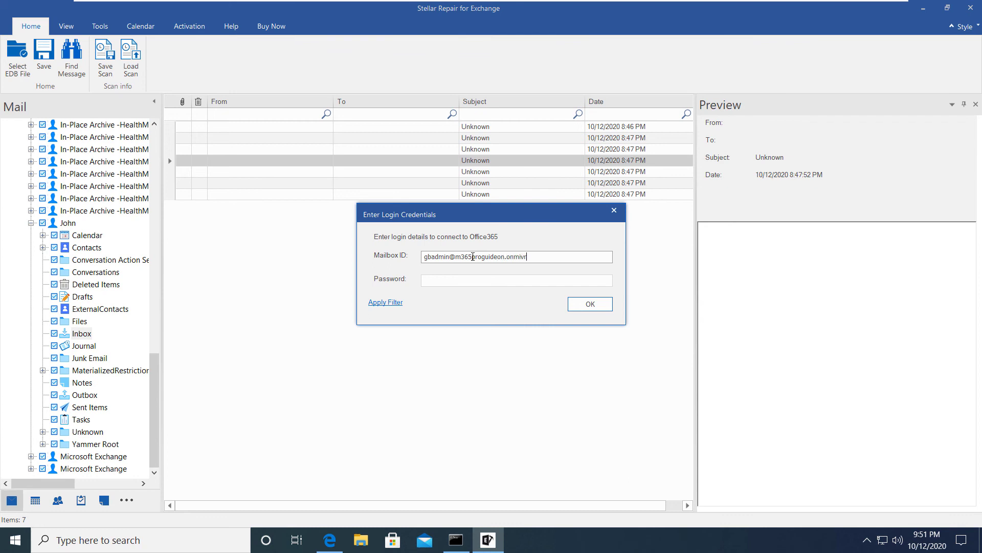
pyautogui.press('Tab')
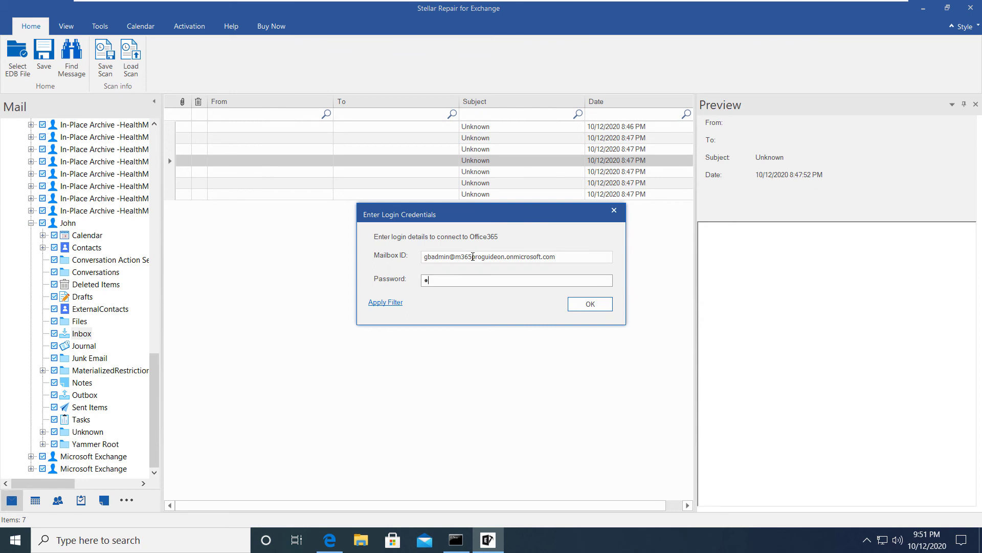
pyautogui.press('BackSpace')
pyautogui.press('BackSpace')
pyautogui.write('••••')
pyautogui.click(608, 305)
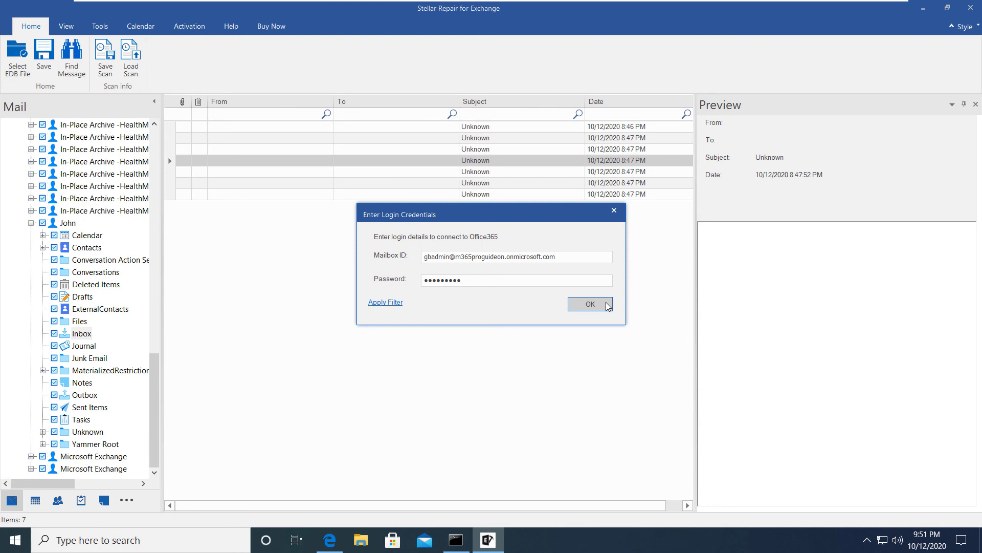
# Confirm the export and acknowledge the licence notice and success message
pyautogui.click(607, 306)
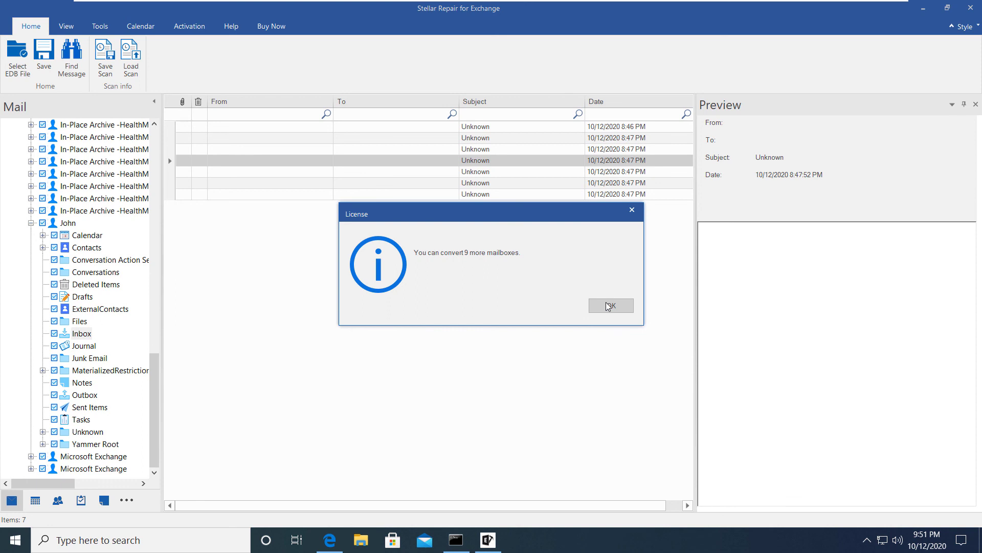
pyautogui.click(609, 305)
pyautogui.click(609, 305)
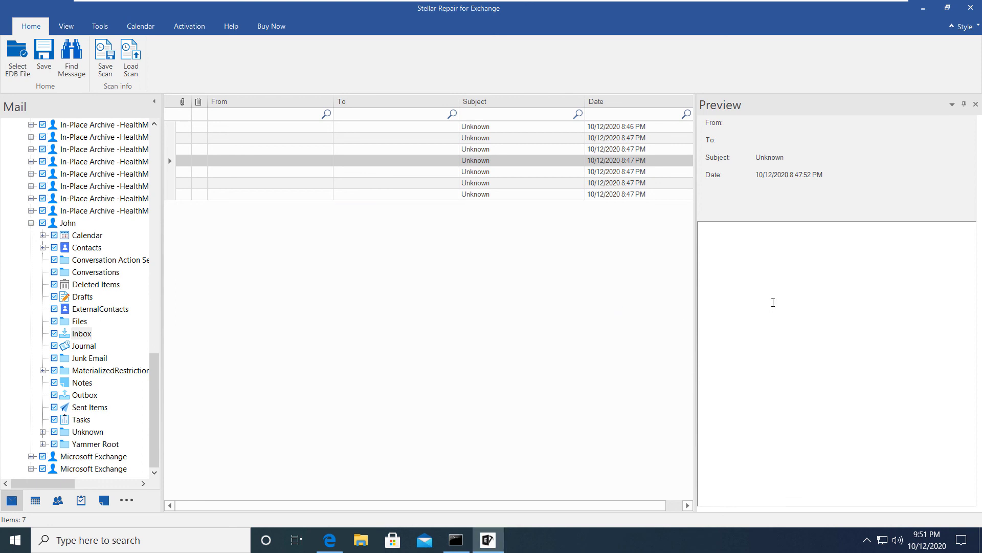
# Export the Inbox to Public Folder with the Outlook profile and its password
pyautogui.rightClick(86, 339)
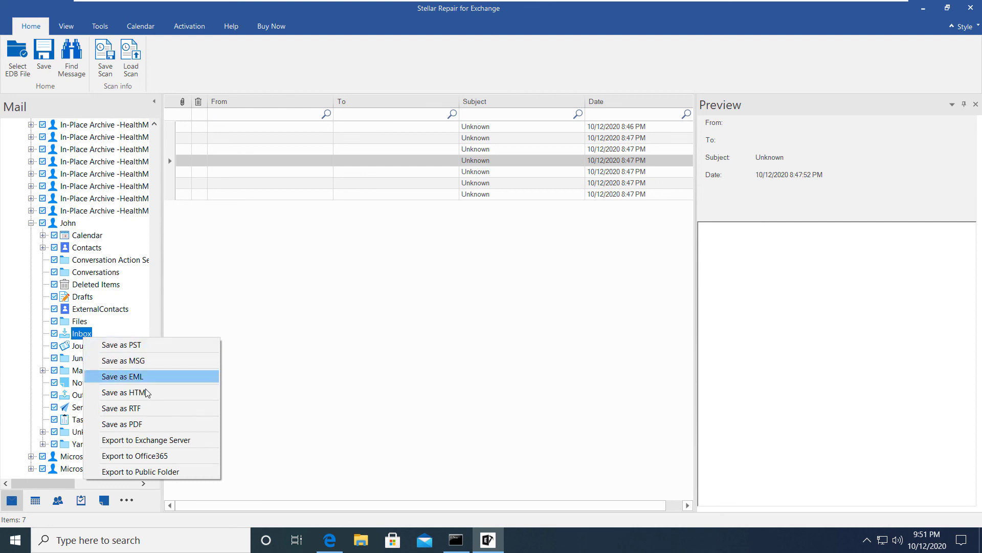
pyautogui.click(164, 472)
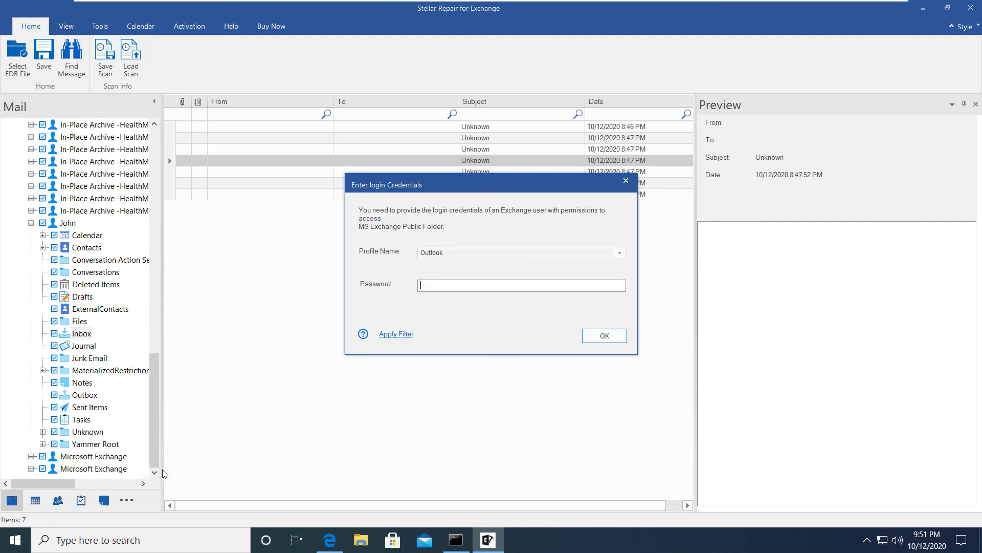
pyautogui.click(529, 252)
pyautogui.click(506, 289)
pyautogui.write('***')
pyautogui.click(588, 335)
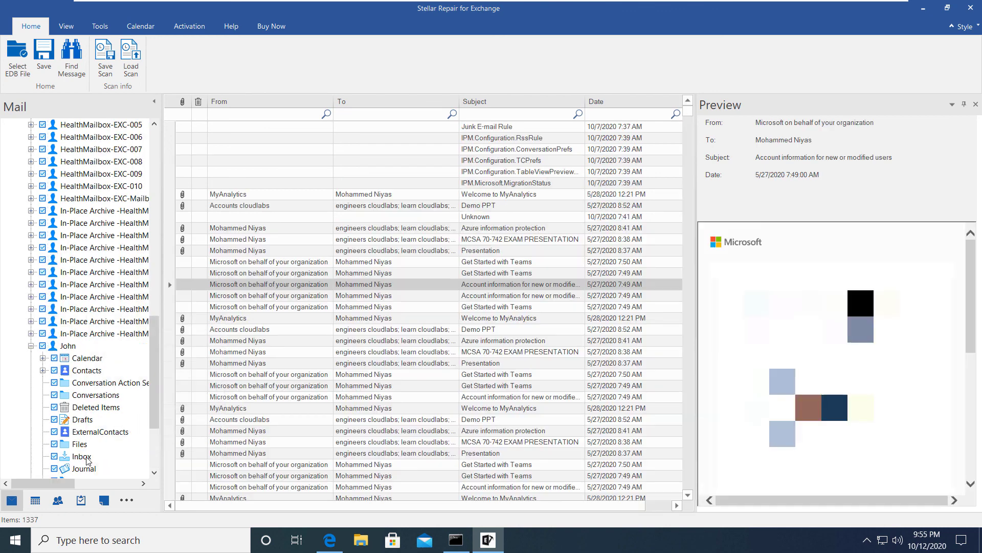
# Save the Inbox as a PST on drive E:, acknowledging the licence and completion notices
pyautogui.rightClick(87, 460)
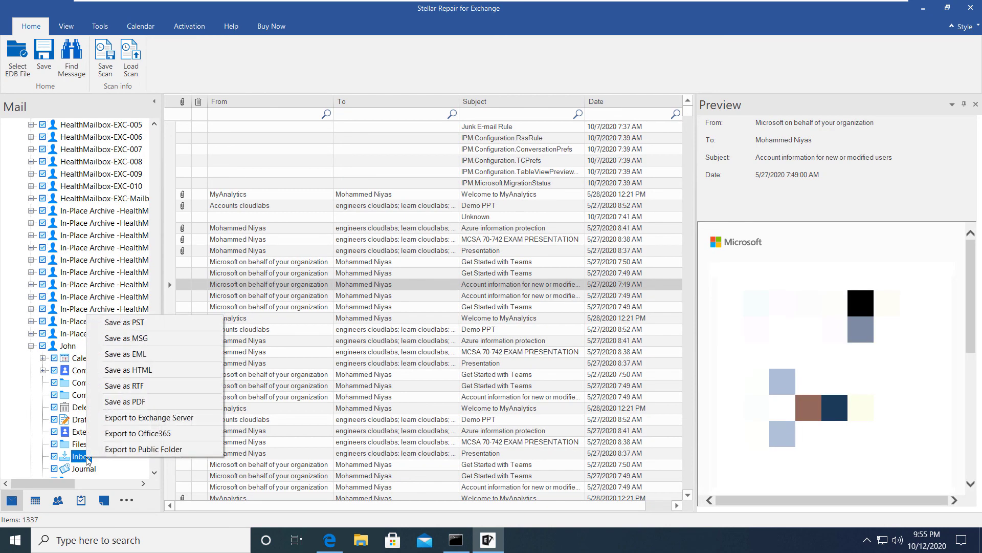
pyautogui.click(127, 322)
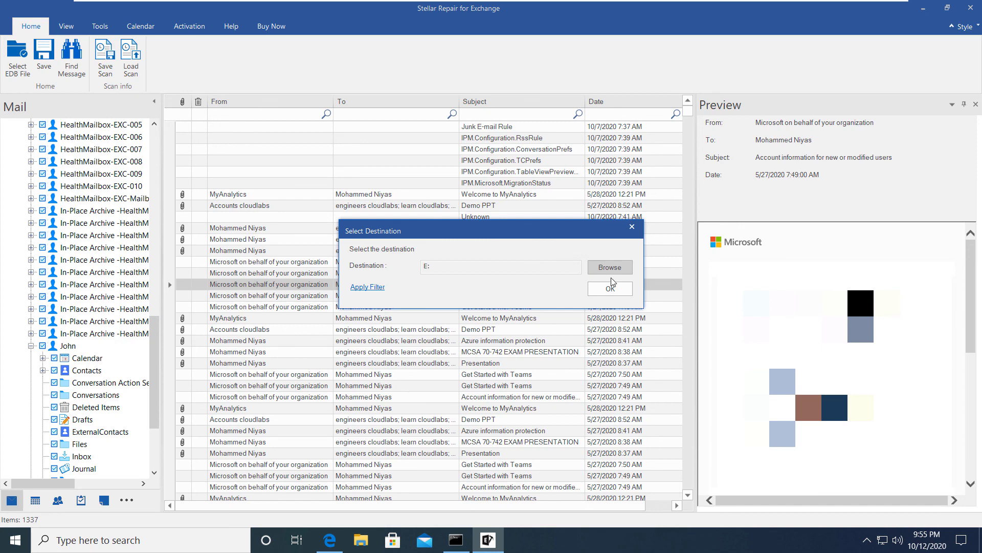
pyautogui.click(616, 290)
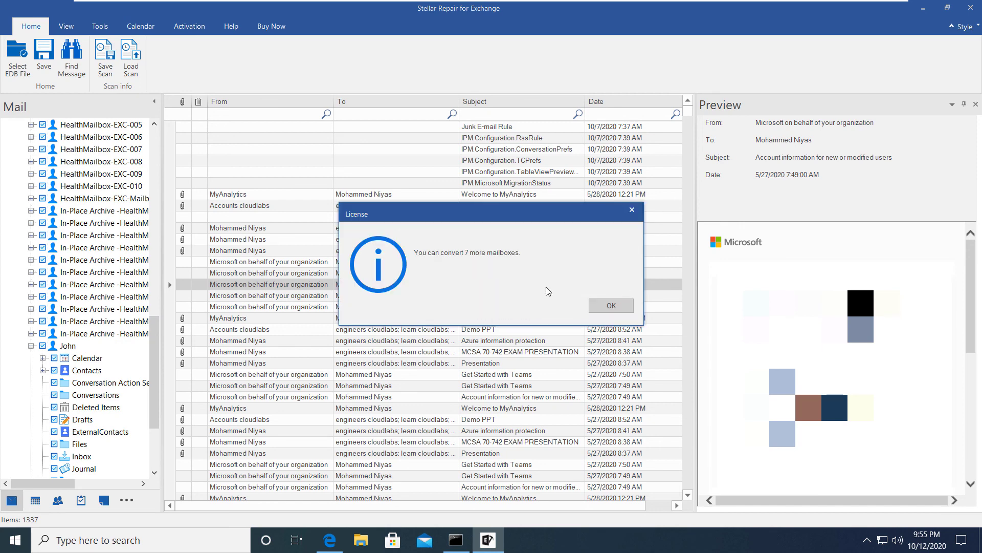
pyautogui.click(620, 304)
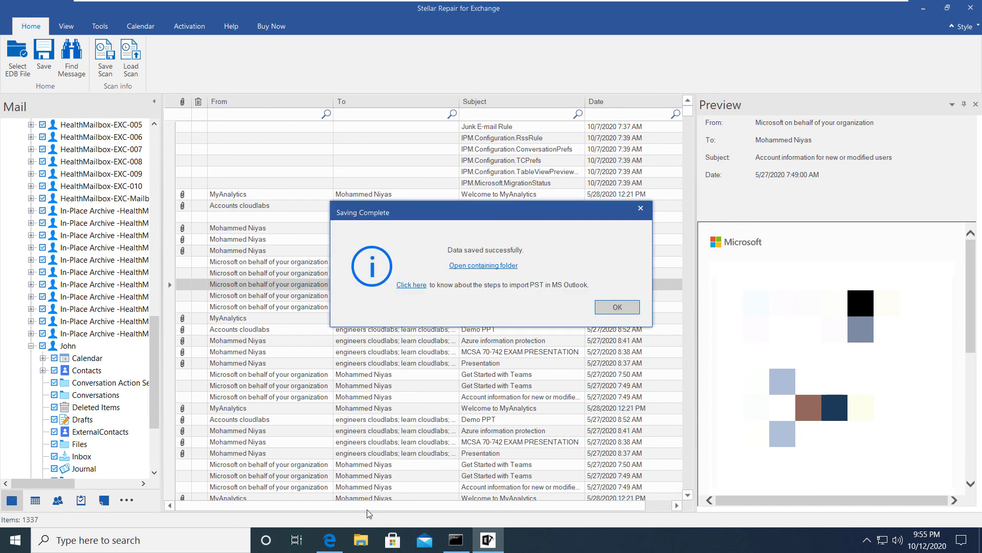
pyautogui.click(615, 308)
# Show New Volume (E:) in File Explorer with a widened Name column
pyautogui.click(356, 545)
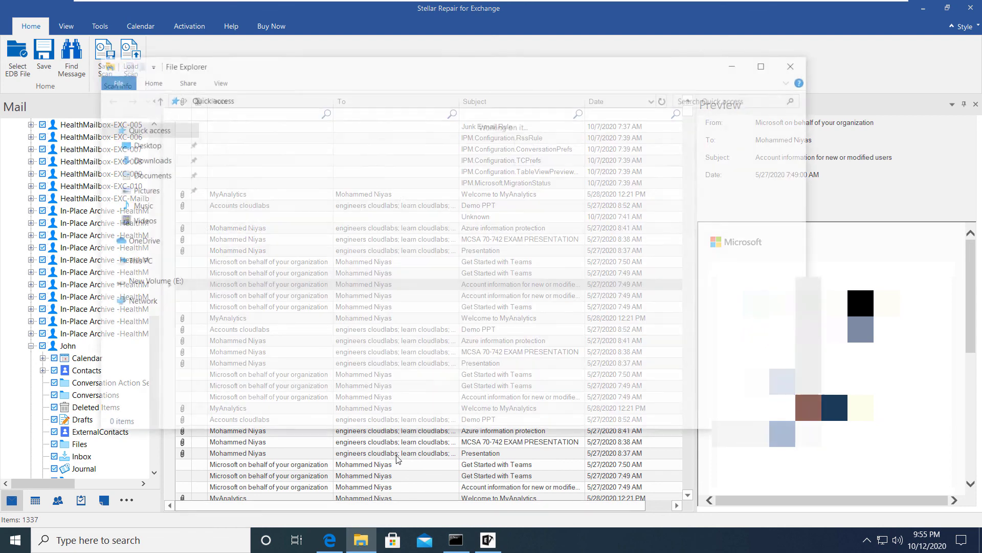
pyautogui.click(149, 282)
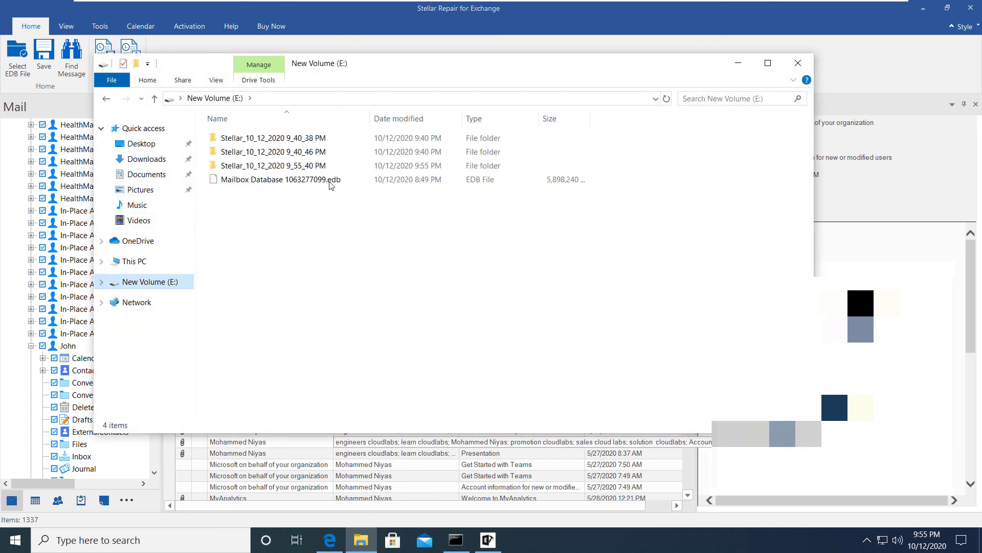
pyautogui.moveTo(371, 119); pyautogui.dragTo(449, 139)
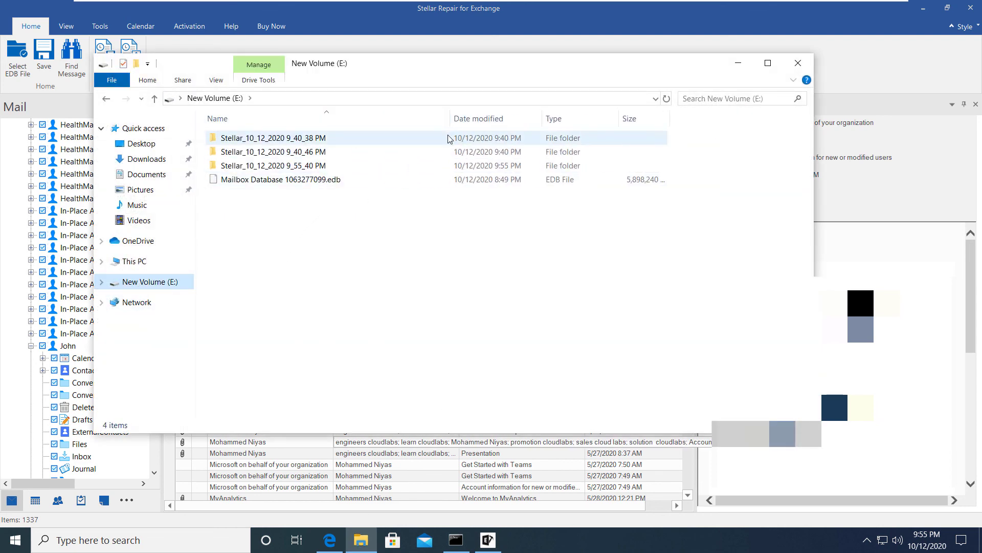
# Inspect each Stellar_10_12_2020 output folder, including the 9_40_46 PM and 9_40_38 PM ones
pyautogui.doubleClick(318, 166)
pyautogui.hotkey('alt', 'Left')
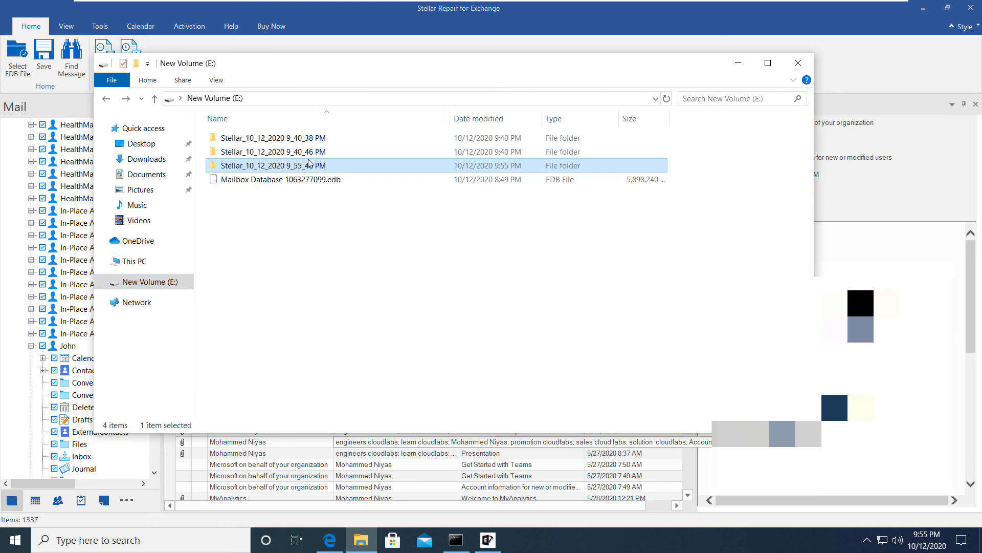
pyautogui.doubleClick(307, 154)
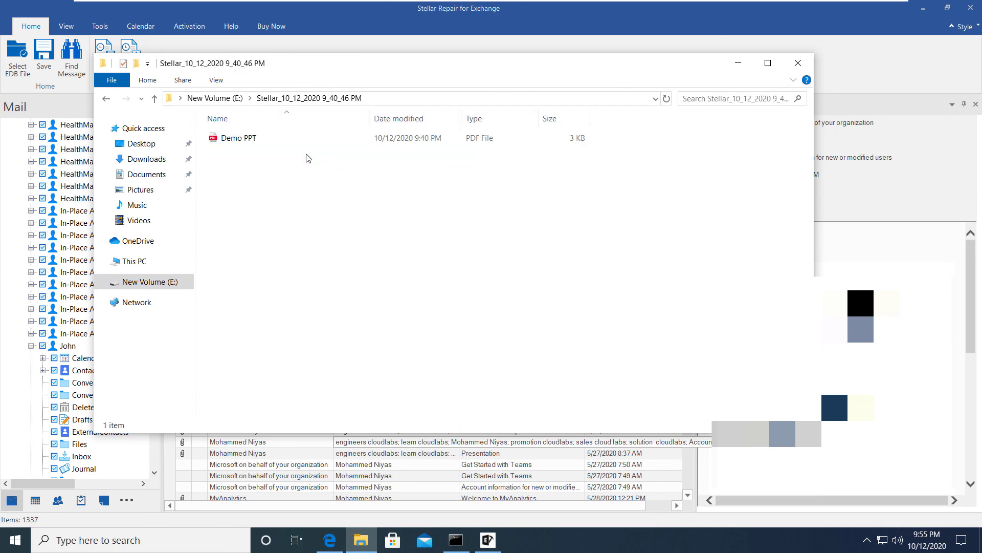
pyautogui.hotkey('alt', 'Left')
pyautogui.doubleClick(305, 139)
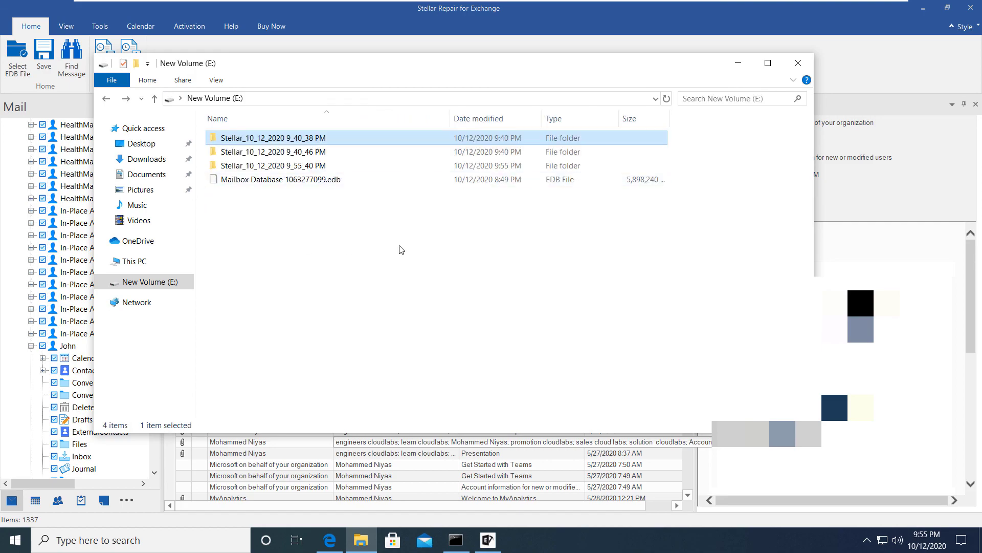